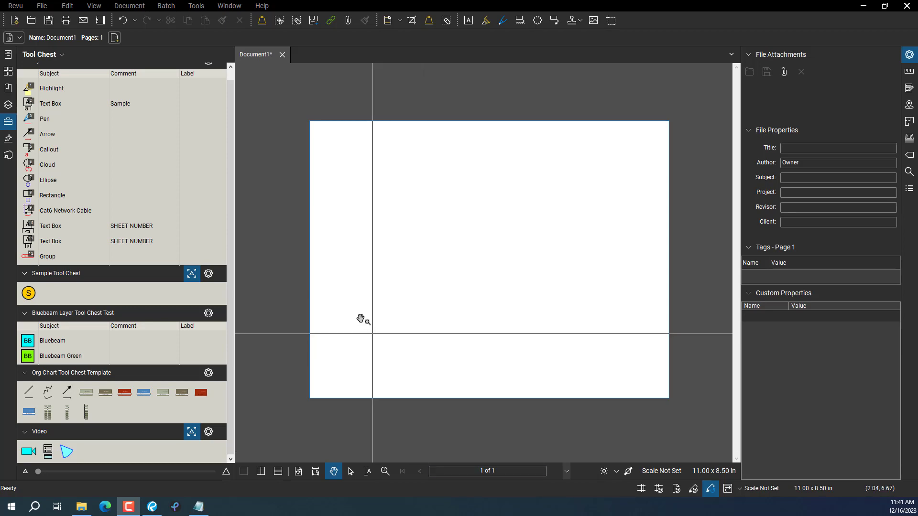
# Draw the first rectangular red cloud near the page's upper left with the Cloud tool
pyautogui.click(48, 165)
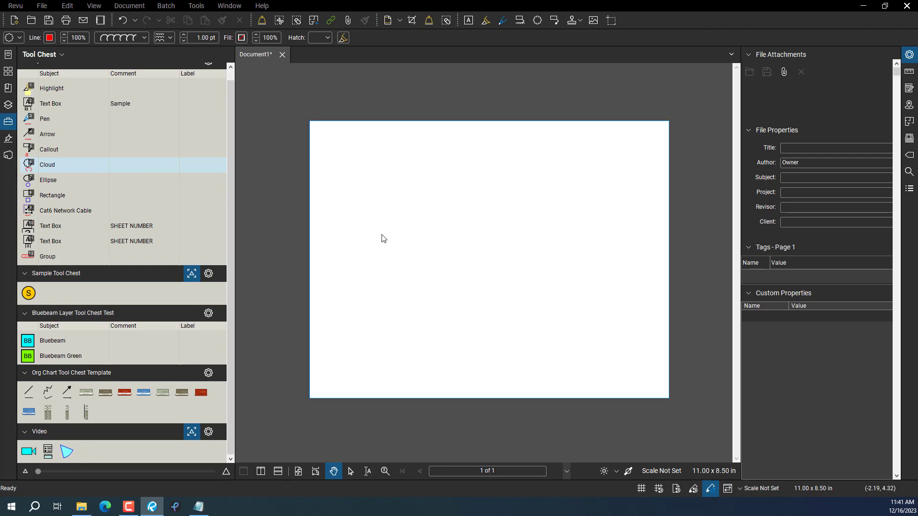
pyautogui.click(353, 205)
pyautogui.click(417, 206)
pyautogui.click(417, 239)
pyautogui.doubleClick(353, 239)
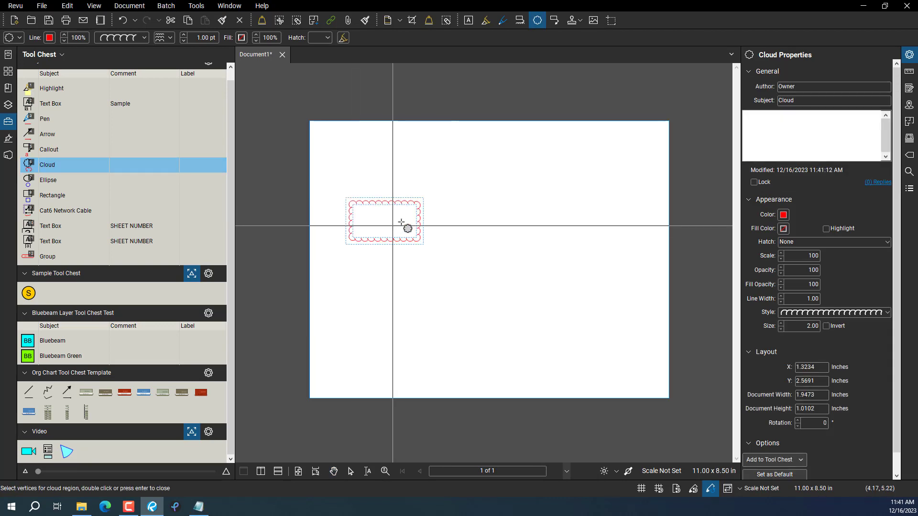
pyautogui.scroll(1, 397, 231)
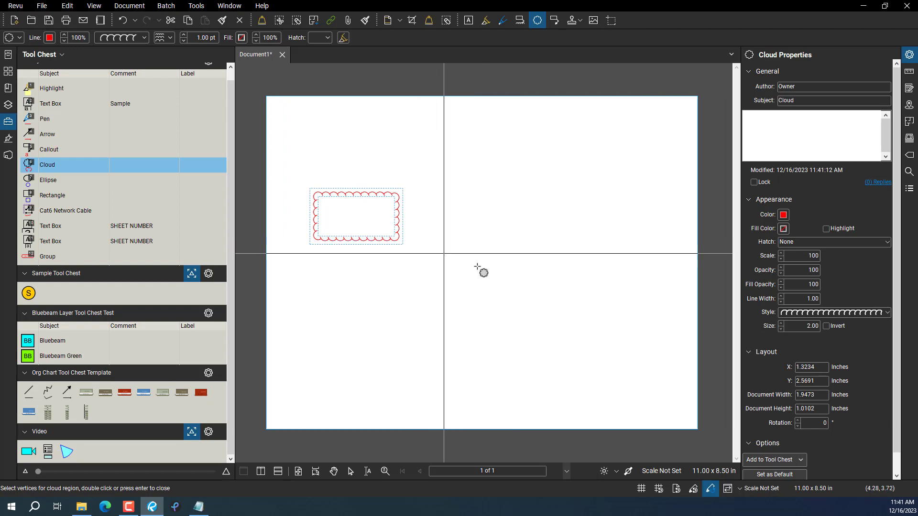
# Draw three more red clouds below centre, on the right and near the top, then stop
pyautogui.click(476, 271)
pyautogui.click(542, 313)
pyautogui.click(541, 209)
pyautogui.click(596, 227)
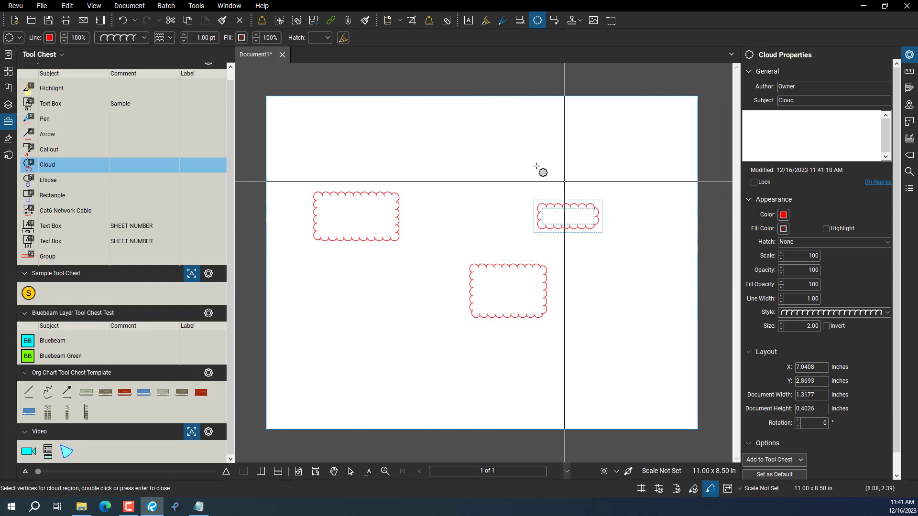
pyautogui.click(491, 146)
pyautogui.click(542, 171)
pyautogui.press('Escape')
pyautogui.press('Escape')
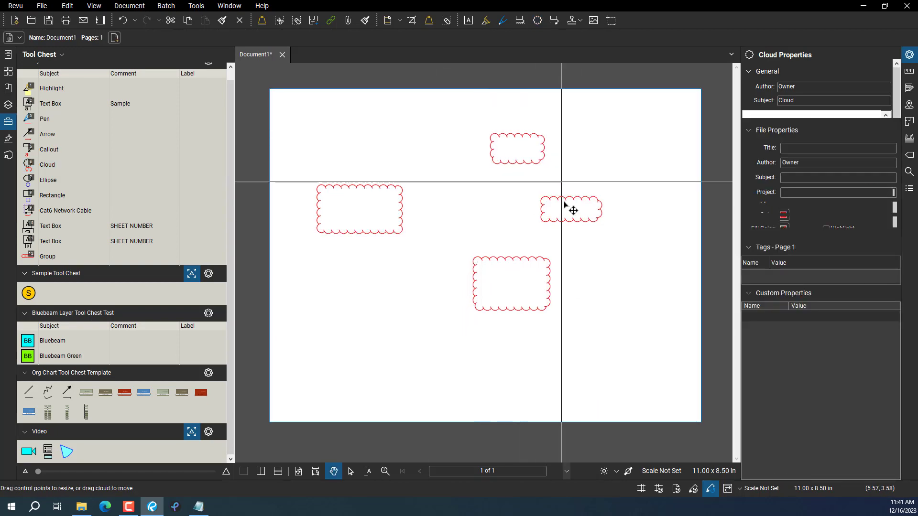
# Give the left cloud a blue outline and a yellow fill in Cloud Properties
pyautogui.click(403, 232)
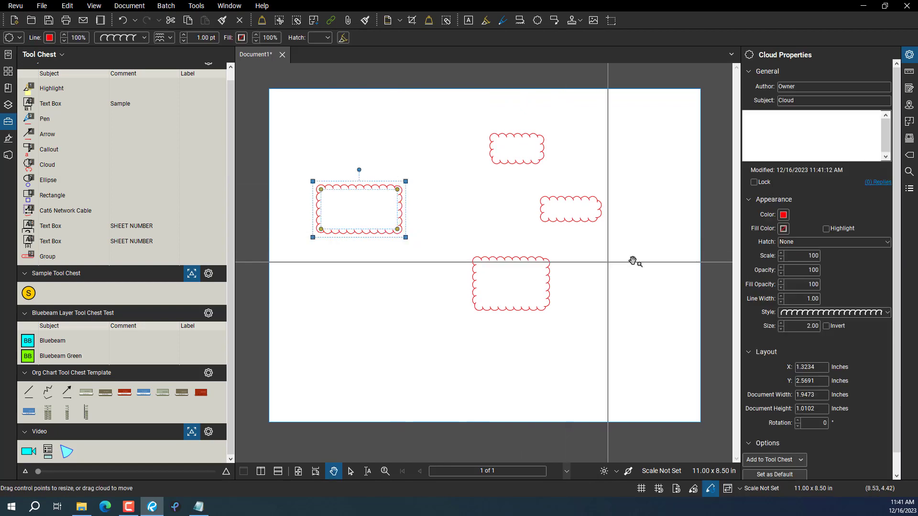
pyautogui.click(784, 216)
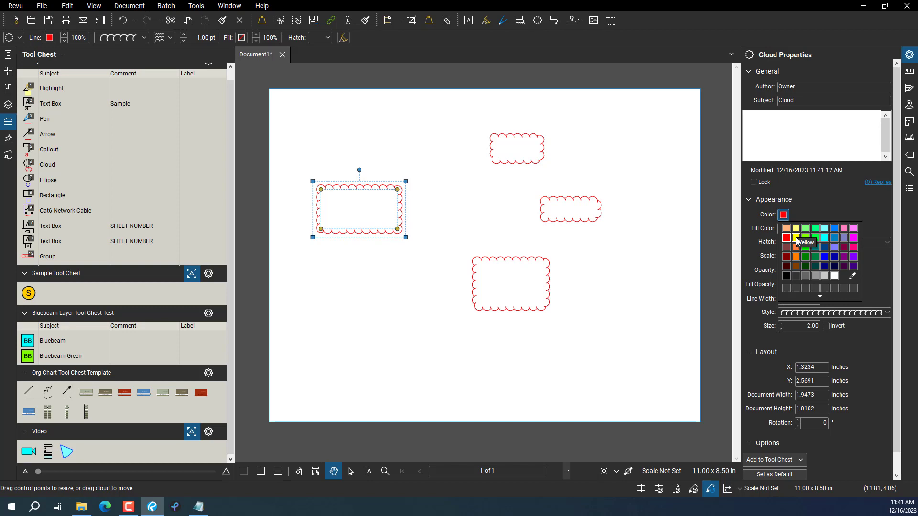
pyautogui.click(797, 239)
pyautogui.click(784, 217)
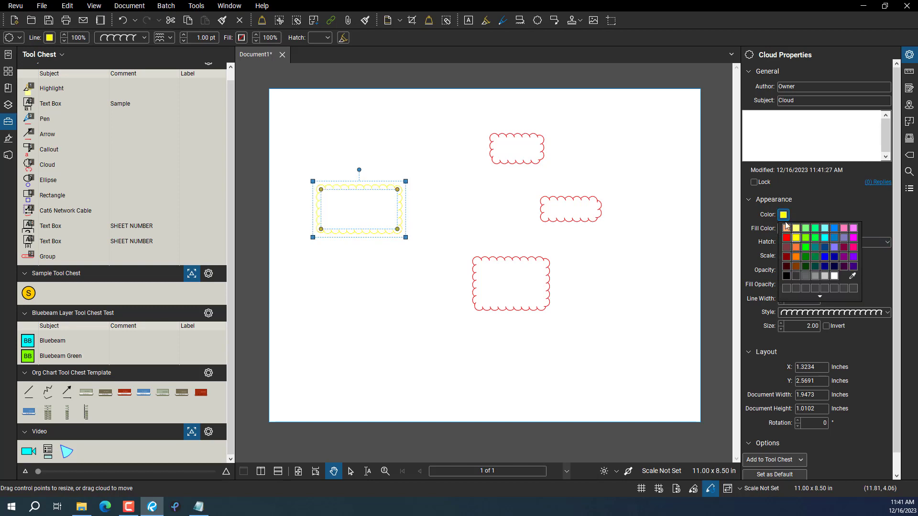
pyautogui.click(824, 239)
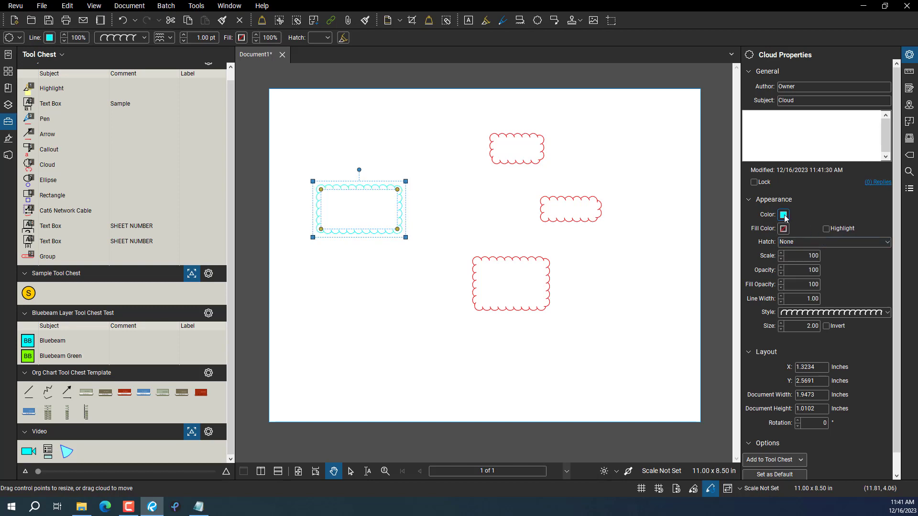
pyautogui.click(783, 215)
pyautogui.click(834, 239)
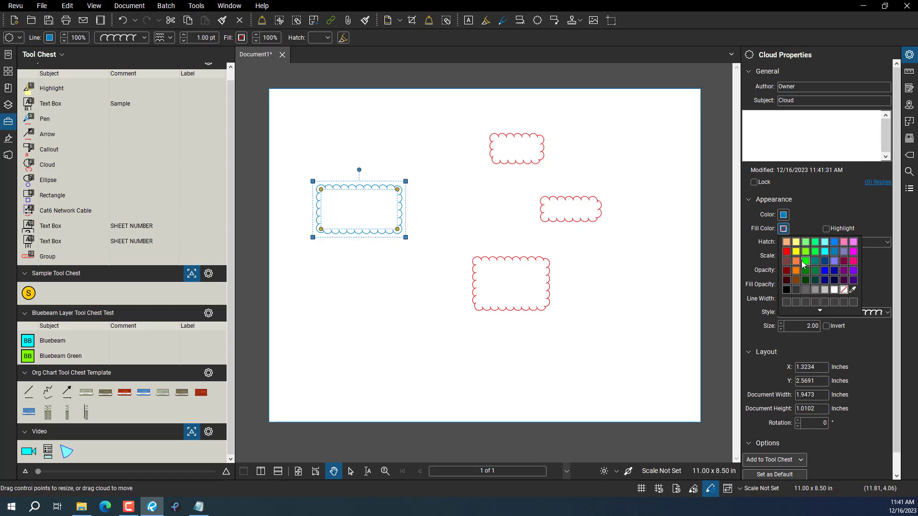
pyautogui.click(797, 253)
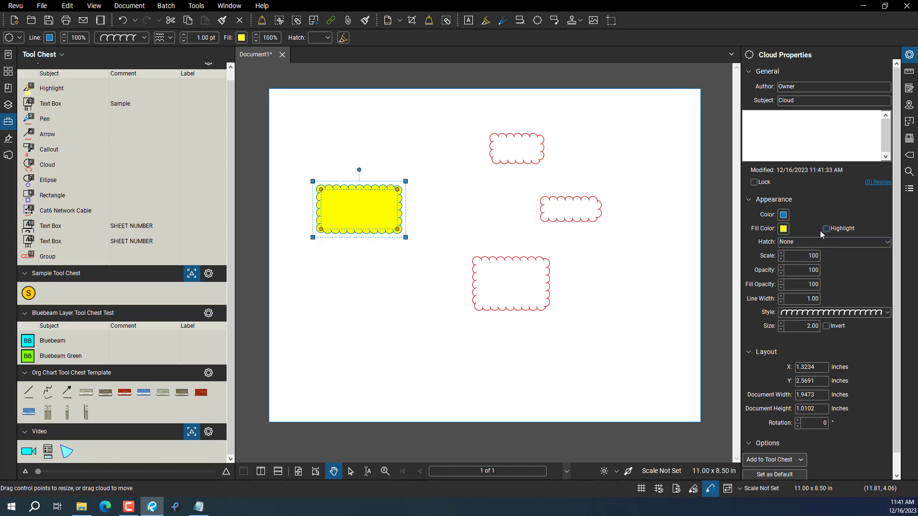
# Thicken the left cloud's border to a 4-pt line width
pyautogui.click(790, 299)
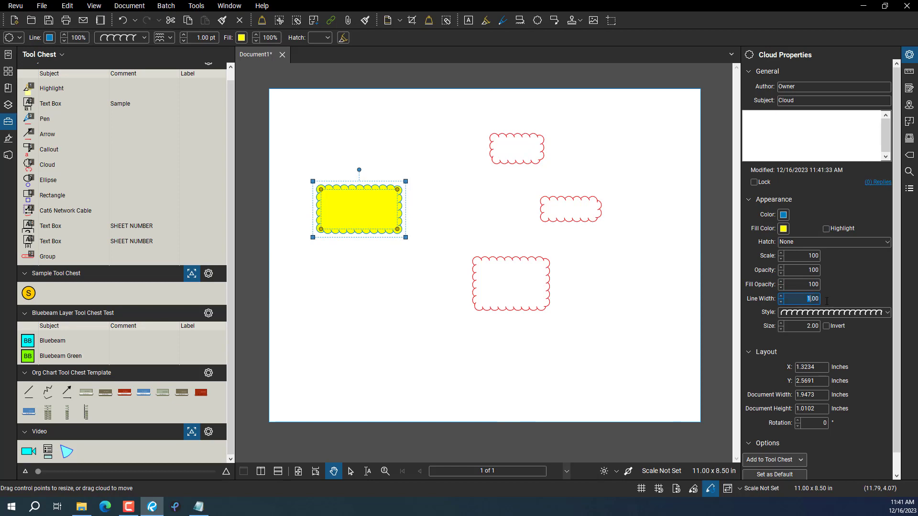
pyautogui.write('3')
pyautogui.click(615, 324)
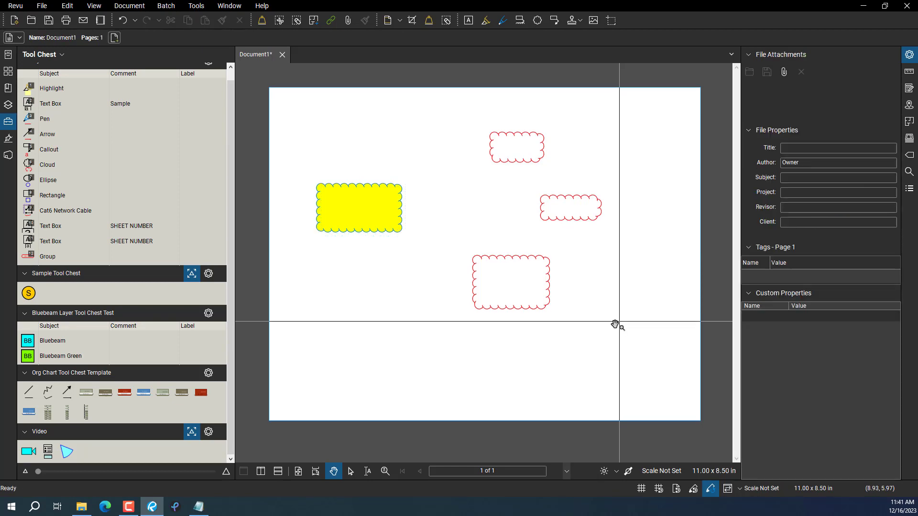
pyautogui.click(371, 217)
pyautogui.click(792, 298)
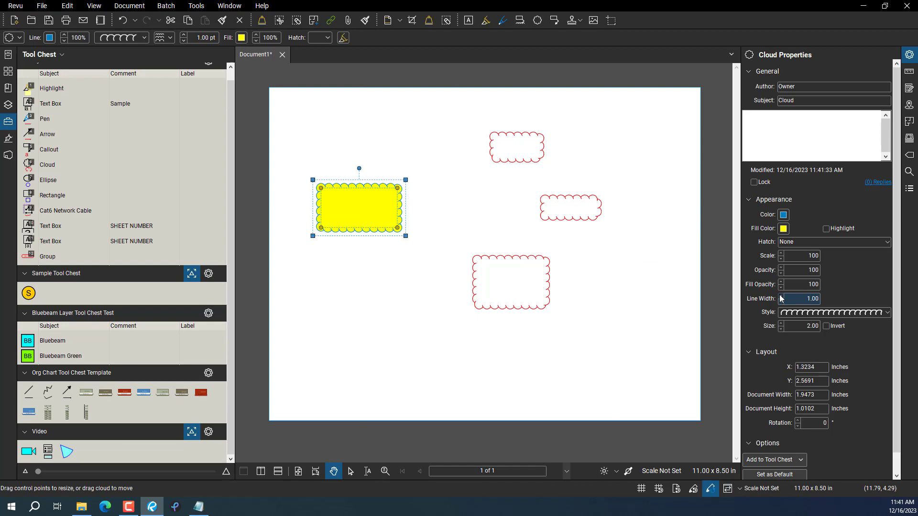
pyautogui.write('3')
pyautogui.press('Return')
pyautogui.press('Escape')
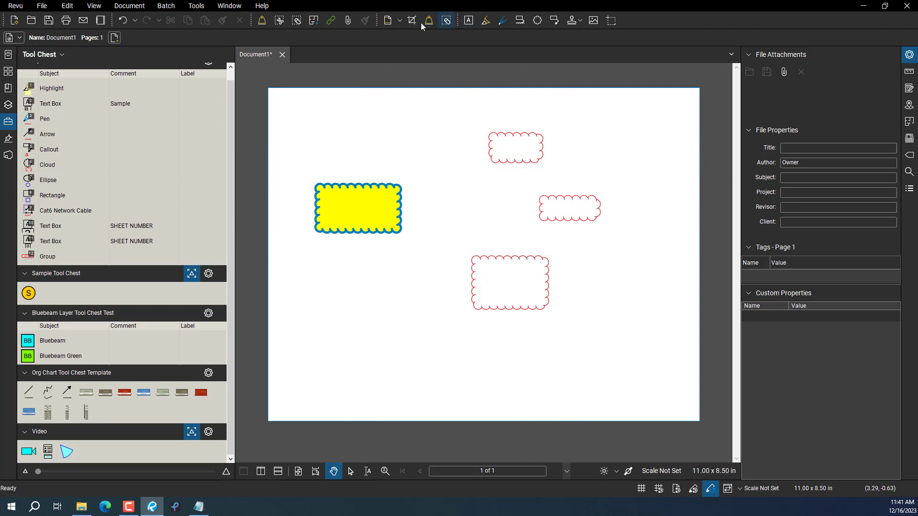
# Copy the yellow cloud's style onto the top, right and bottom clouds with Format Painter
pyautogui.click(386, 204)
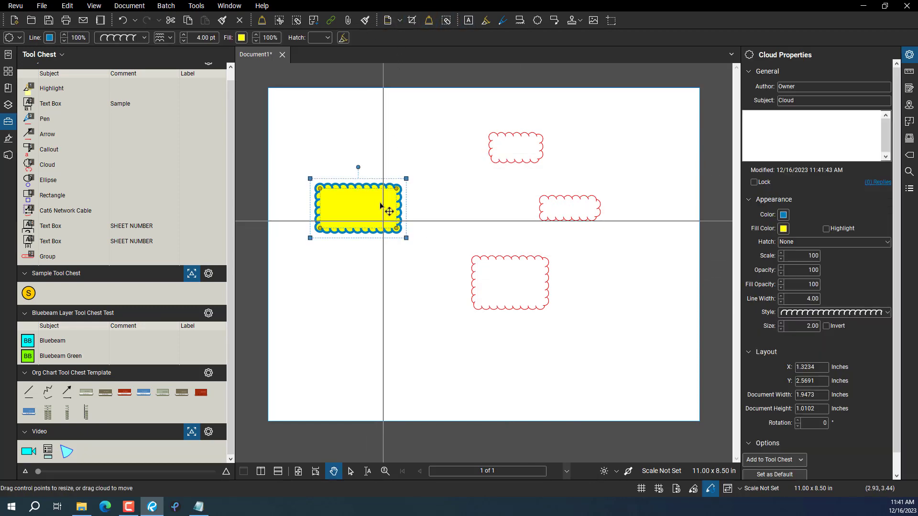
pyautogui.click(365, 20)
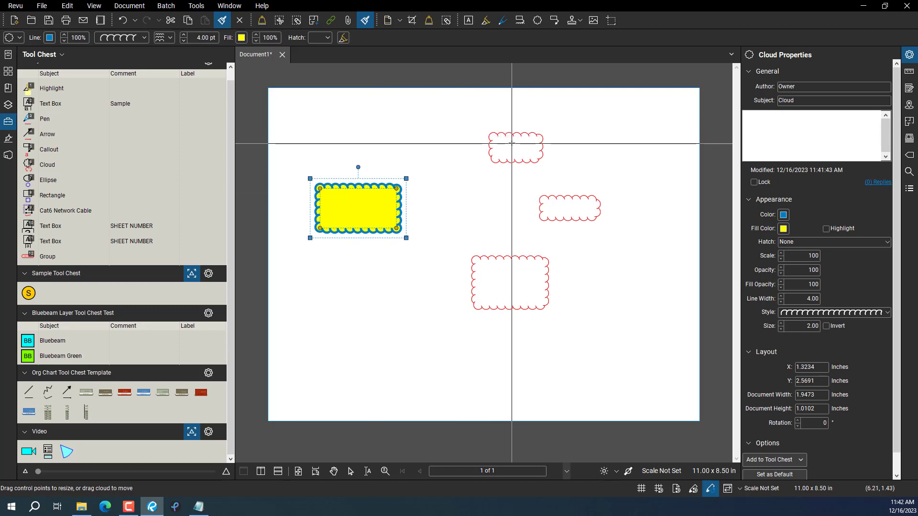
pyautogui.click(511, 135)
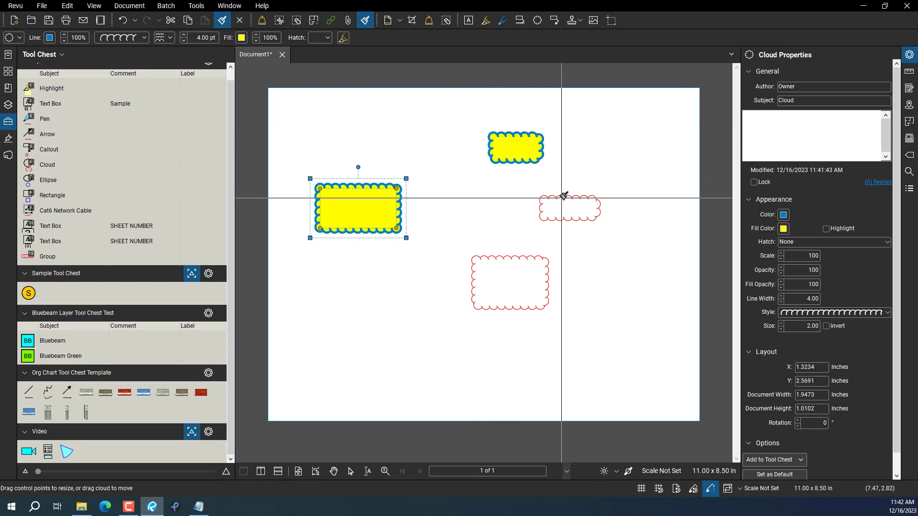
pyautogui.click(564, 196)
pyautogui.click(527, 274)
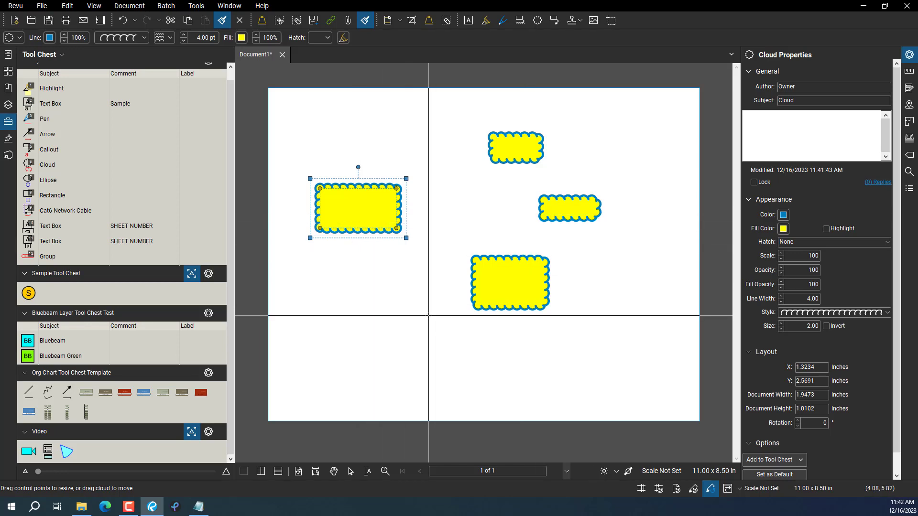
pyautogui.press('Escape')
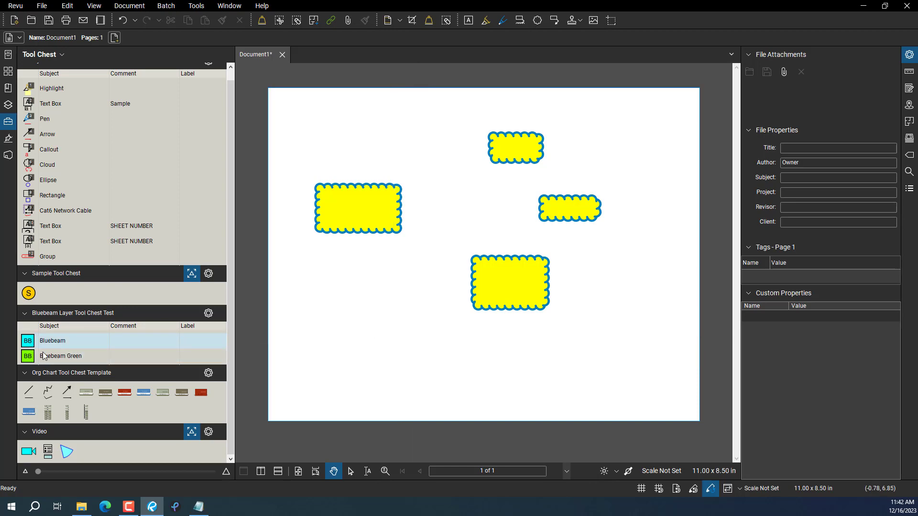
# Place a Bluebeam BB icon on the page and bring up Change Colors for it
pyautogui.click(30, 343)
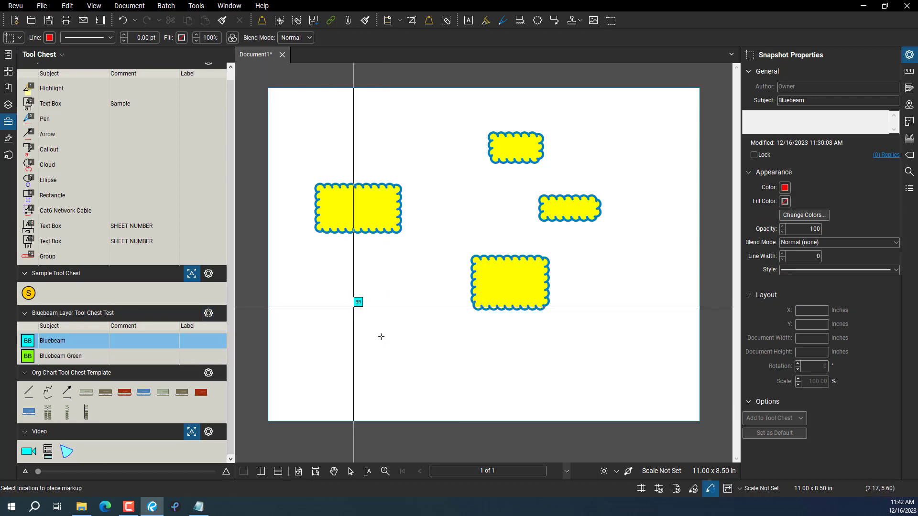
pyautogui.click(359, 310)
pyautogui.scroll(5, 359, 311)
pyautogui.click(354, 280)
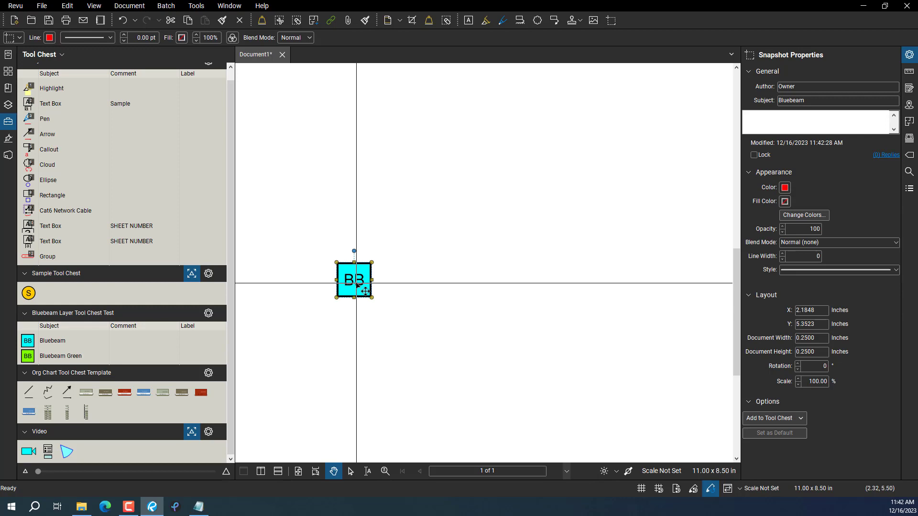
pyautogui.rightClick(354, 281)
pyautogui.click(388, 295)
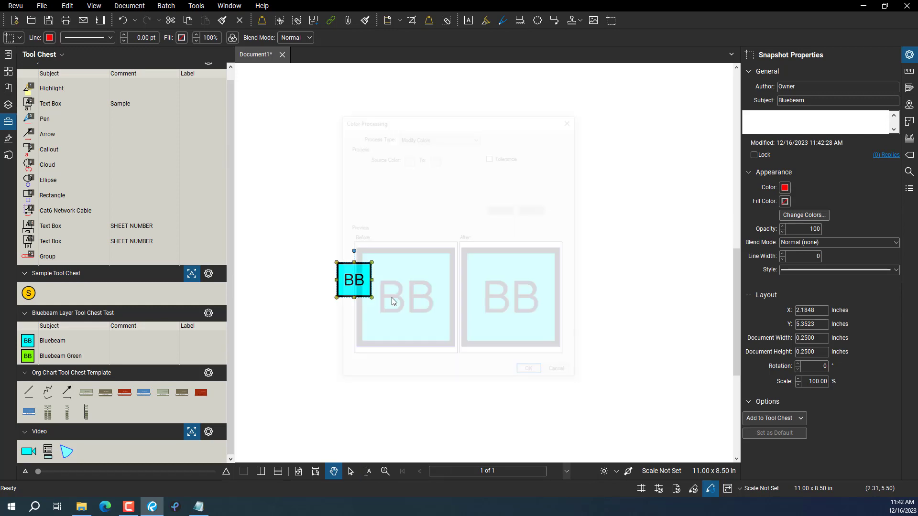
# Recolour the BB icon's cyan background to orange
pyautogui.click(408, 158)
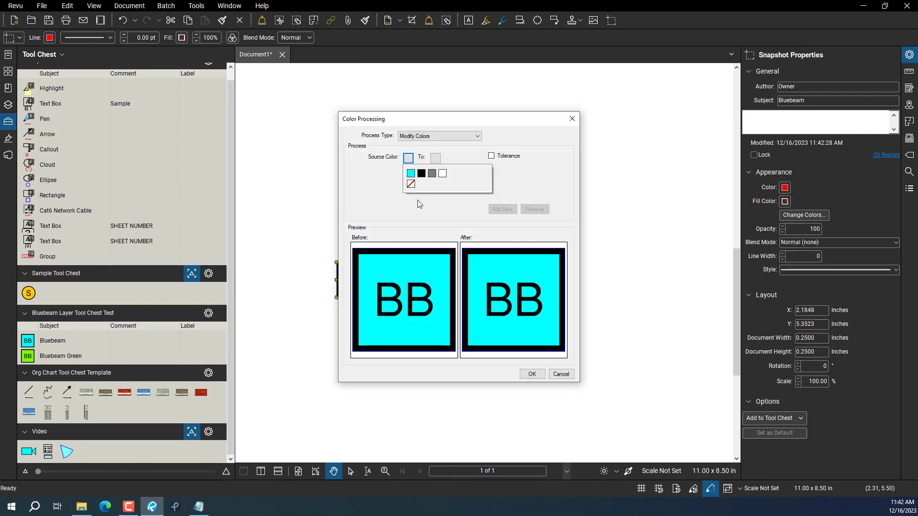
pyautogui.click(411, 173)
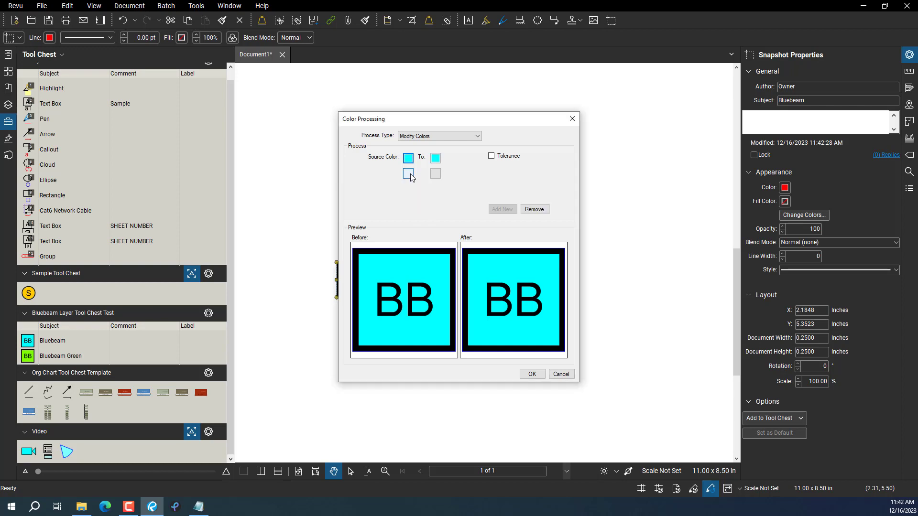
pyautogui.click(436, 159)
pyautogui.click(470, 205)
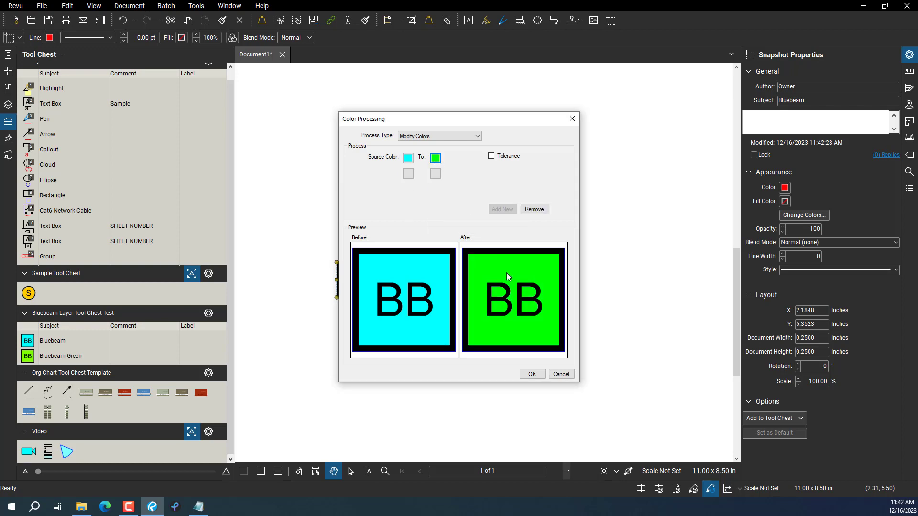
pyautogui.click(435, 159)
pyautogui.click(447, 185)
pyautogui.click(532, 374)
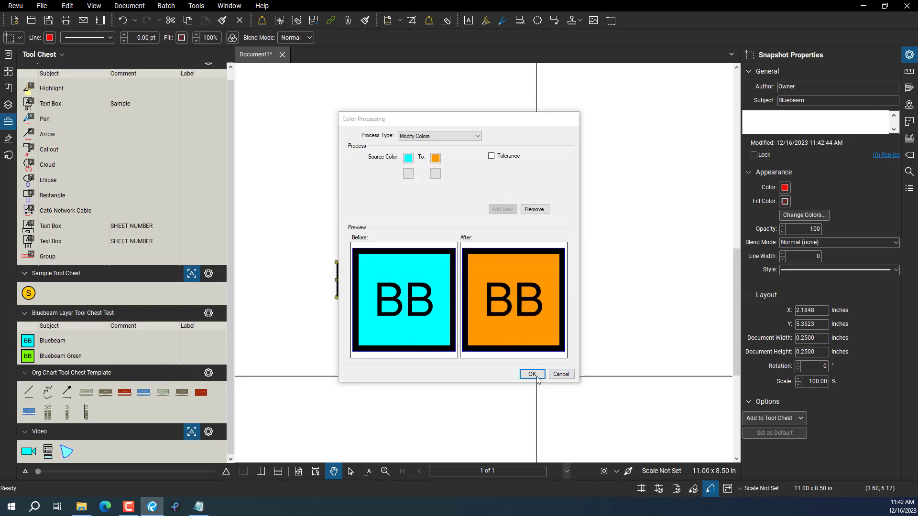
# Duplicate the Bluebeam Green tool in the tool chest and bring up Change Colors for the copy
pyautogui.click(27, 359)
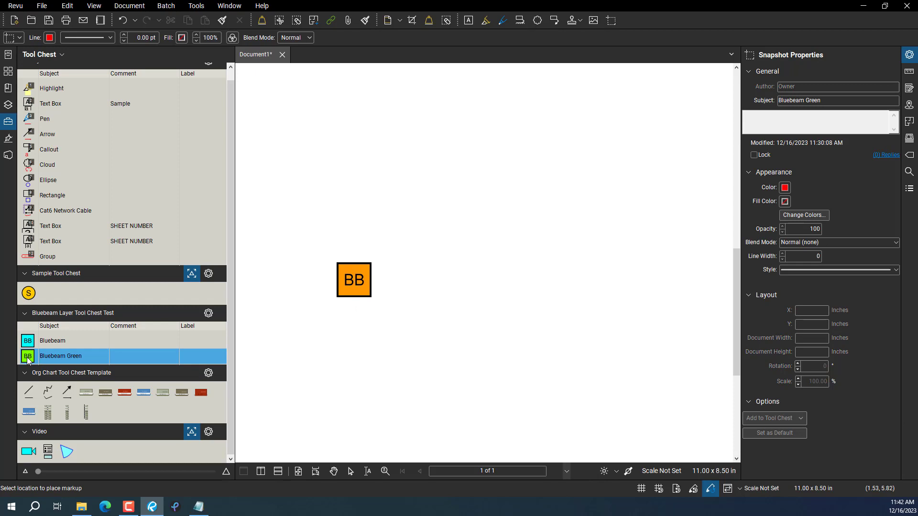
pyautogui.rightClick(29, 359)
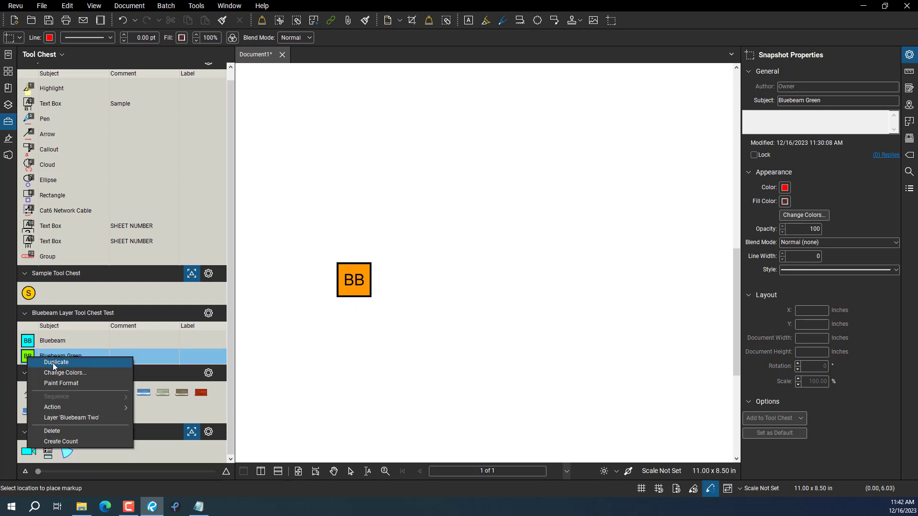
pyautogui.click(56, 362)
pyautogui.rightClick(32, 374)
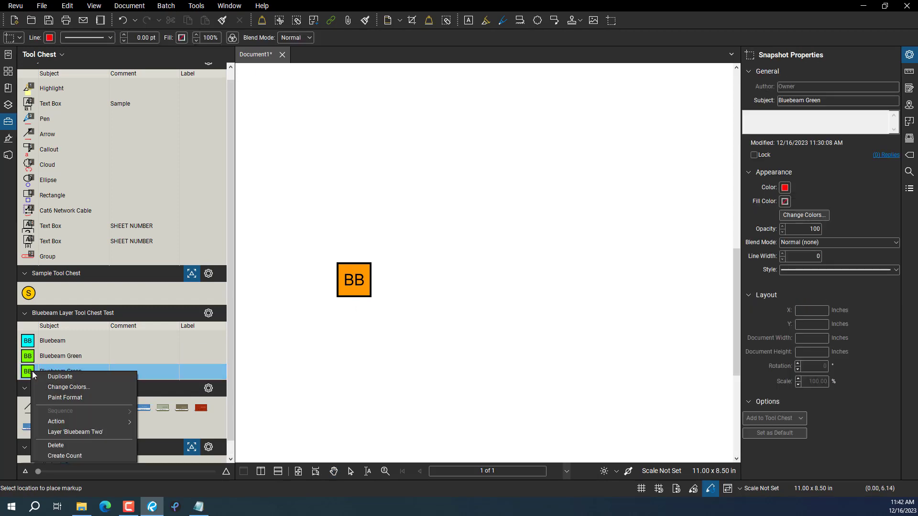
pyautogui.click(62, 387)
# Recolour the duplicate's icon from green to yellow
pyautogui.click(408, 158)
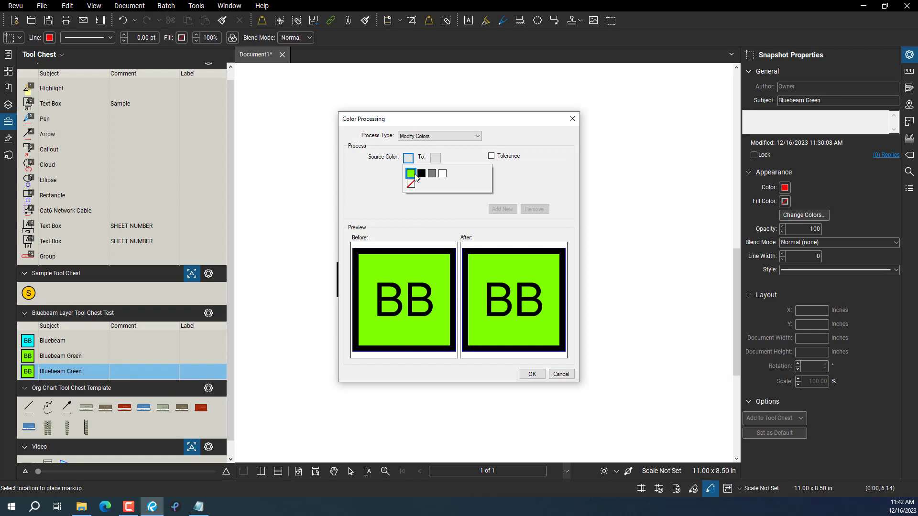
pyautogui.click(410, 174)
pyautogui.click(436, 158)
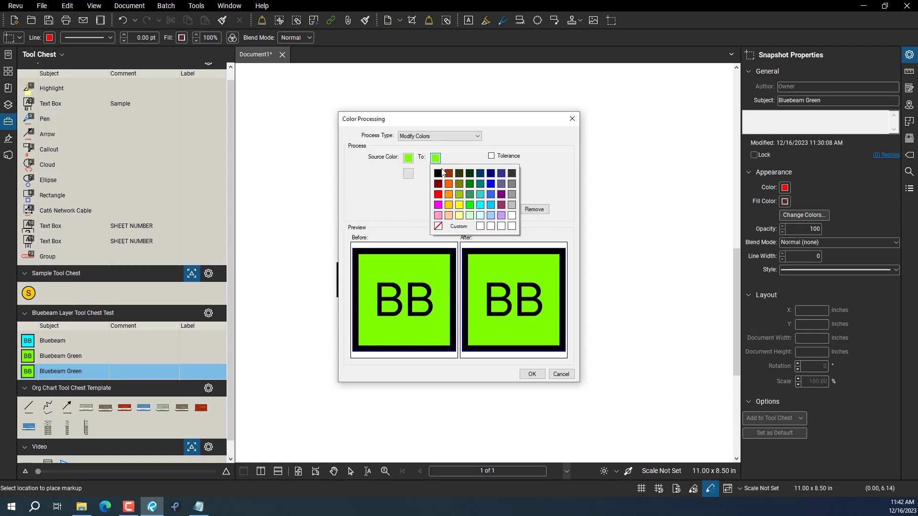
pyautogui.click(459, 205)
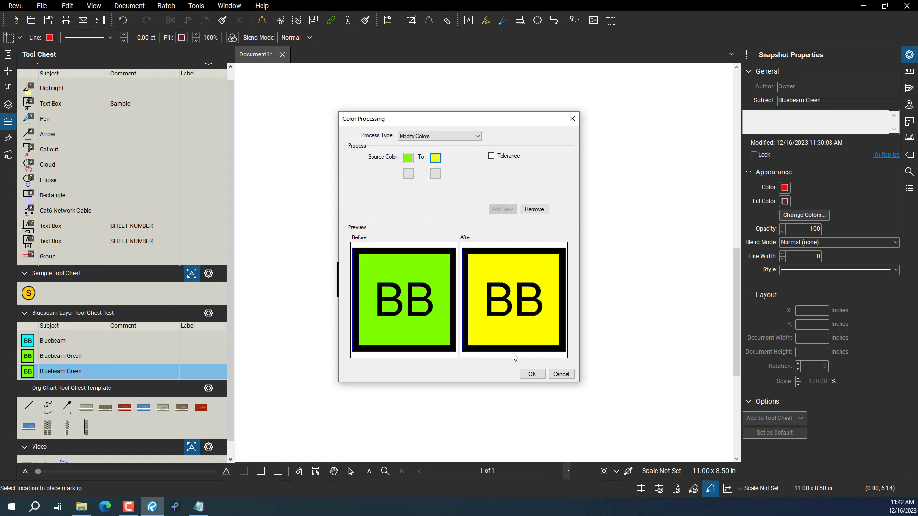
pyautogui.click(532, 373)
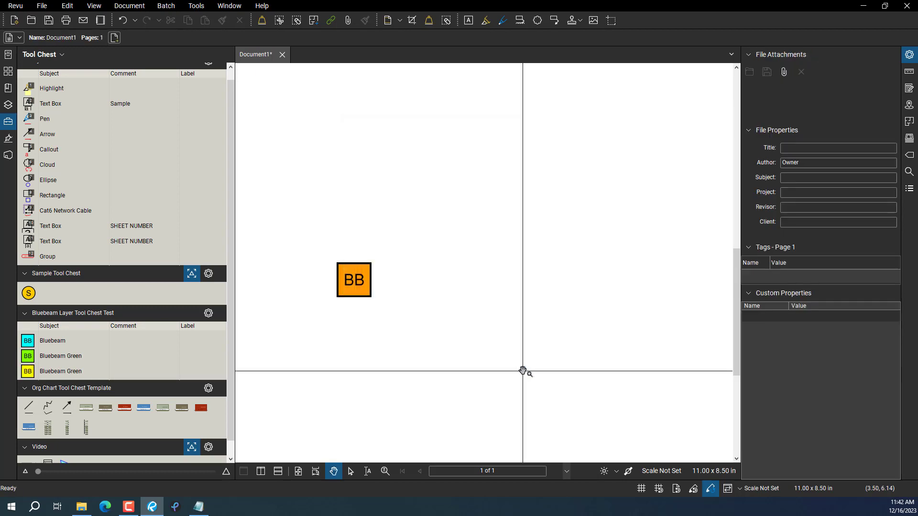
pyautogui.scroll(-5, 363, 309)
pyautogui.scroll(3, 362, 313)
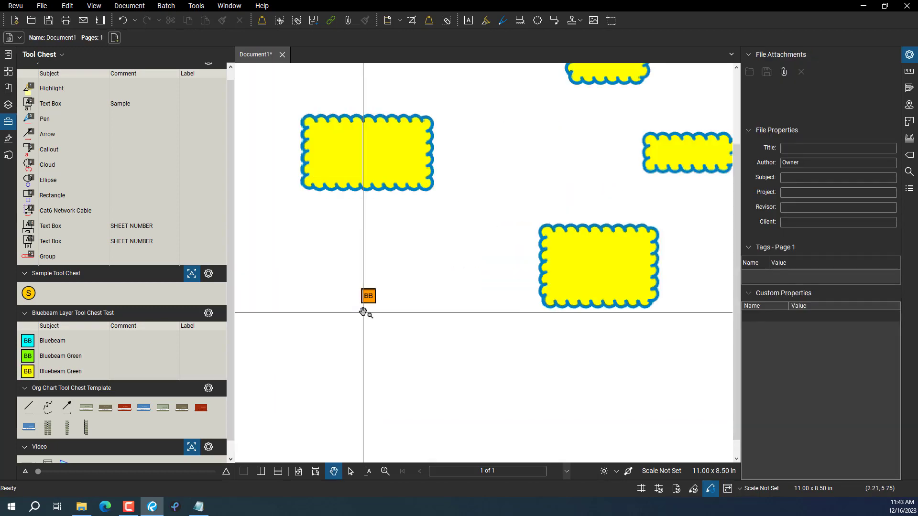
pyautogui.scroll(-2, 363, 313)
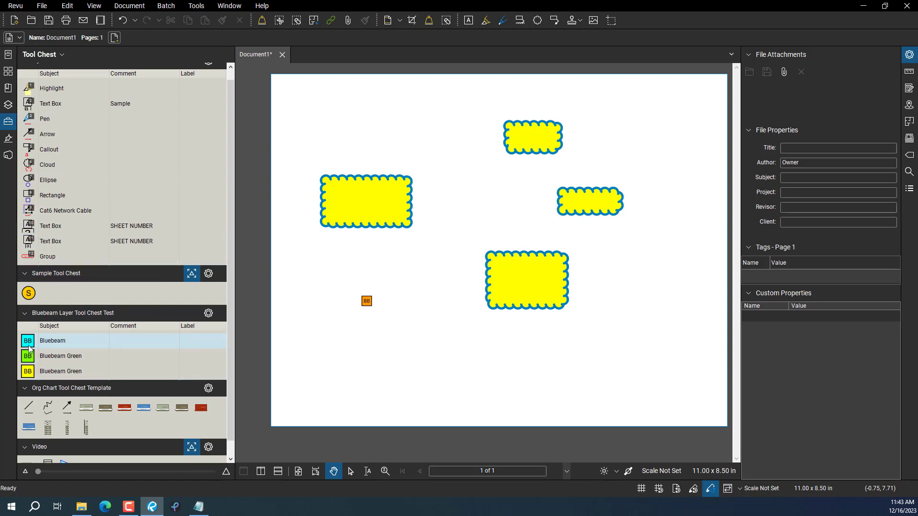
# Add the Bluebeam tool to Sample Tool Chest, show it as a Detail list, and move Bluebeam above Sounder
pyautogui.moveTo(28, 343); pyautogui.dragTo(46, 294)
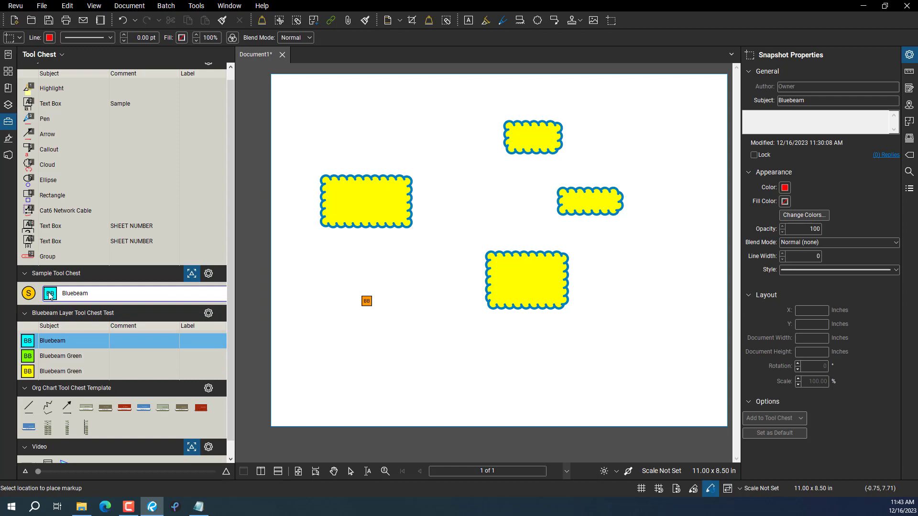
pyautogui.click(208, 273)
pyautogui.click(219, 300)
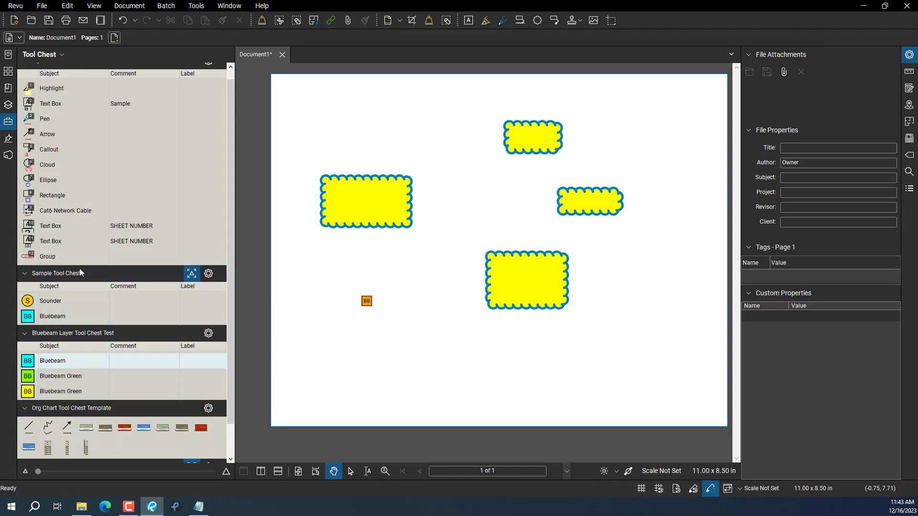
pyautogui.click(35, 309)
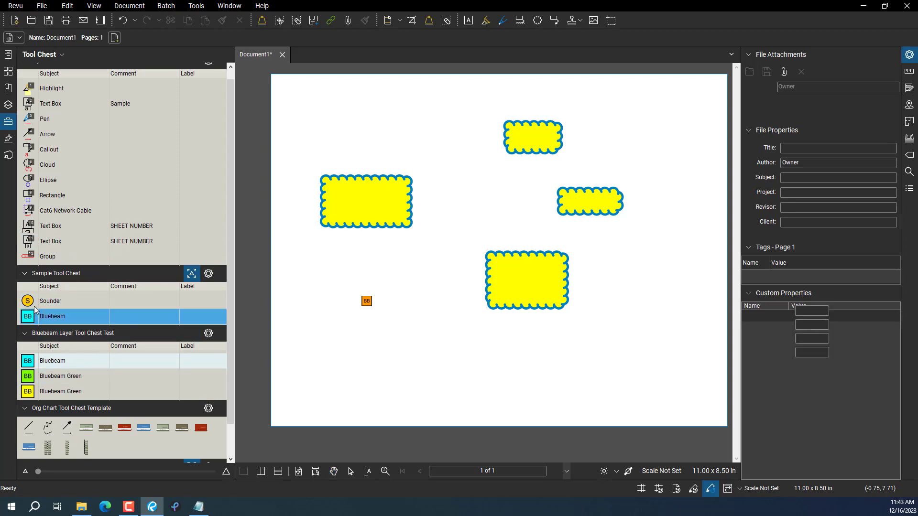
pyautogui.moveTo(35, 309); pyautogui.dragTo(98, 302)
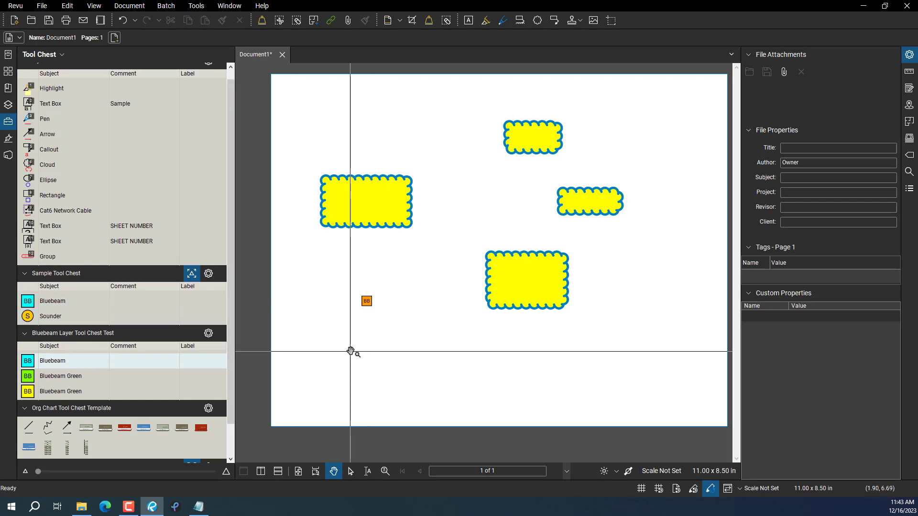
pyautogui.scroll(1, 351, 353)
pyautogui.scroll(-2, 351, 355)
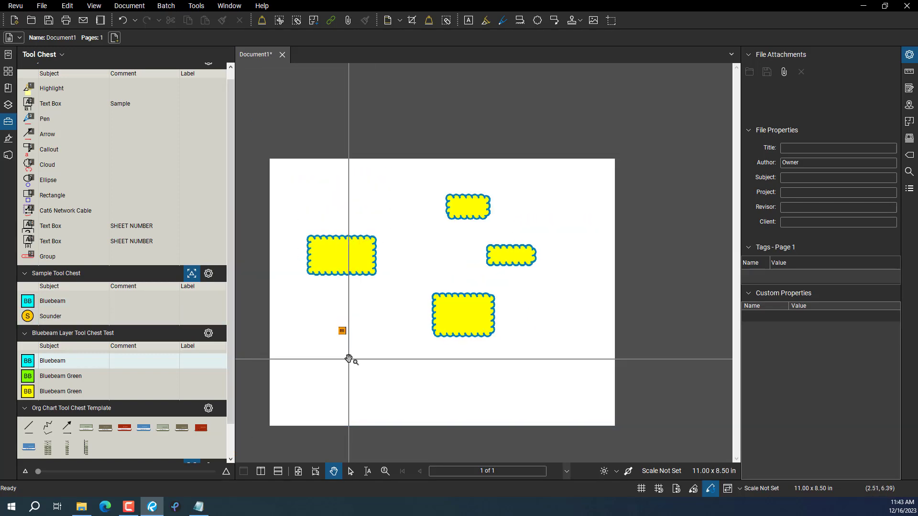
pyautogui.scroll(-1, 351, 359)
pyautogui.scroll(1, 351, 358)
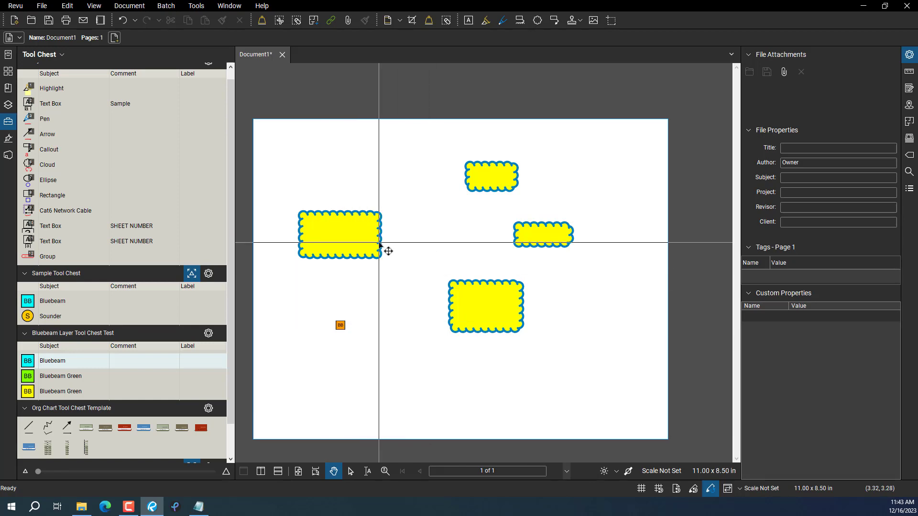
pyautogui.moveTo(389, 289); pyautogui.dragTo(391, 273)
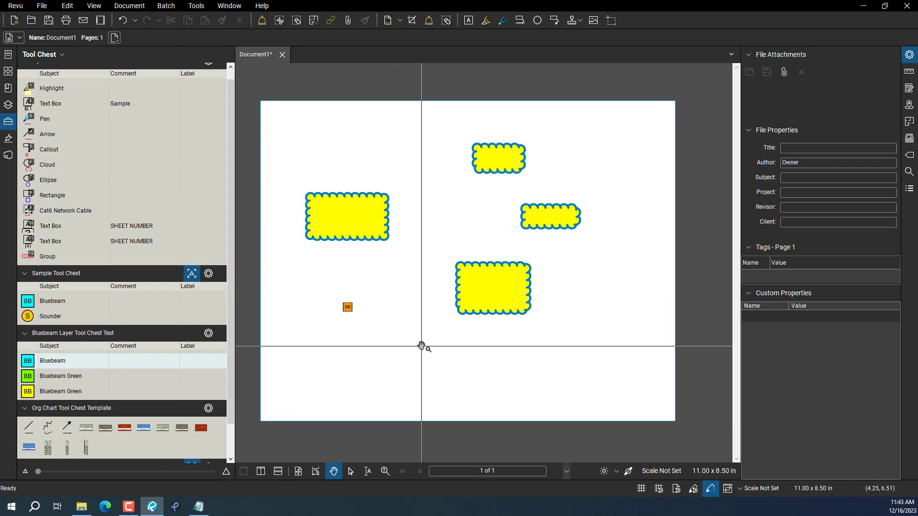
pyautogui.hotkey('ctrl', 'd')
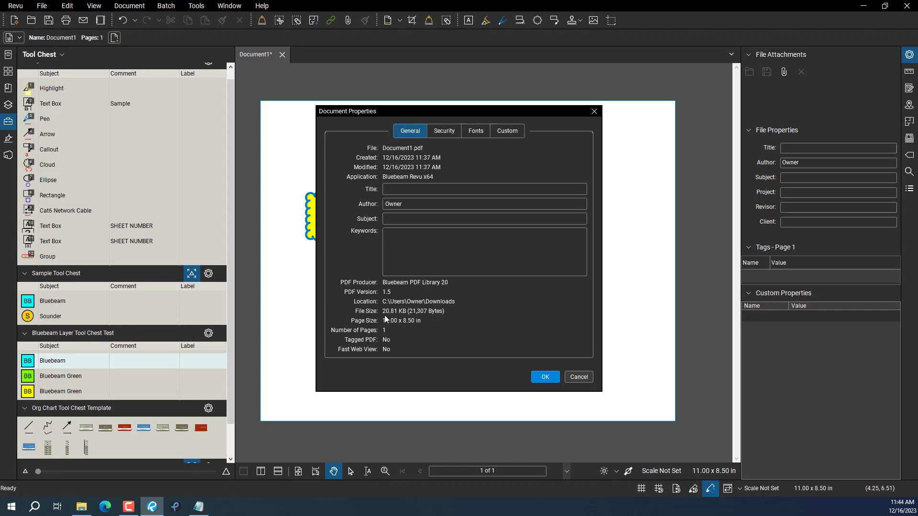
pyautogui.click(577, 377)
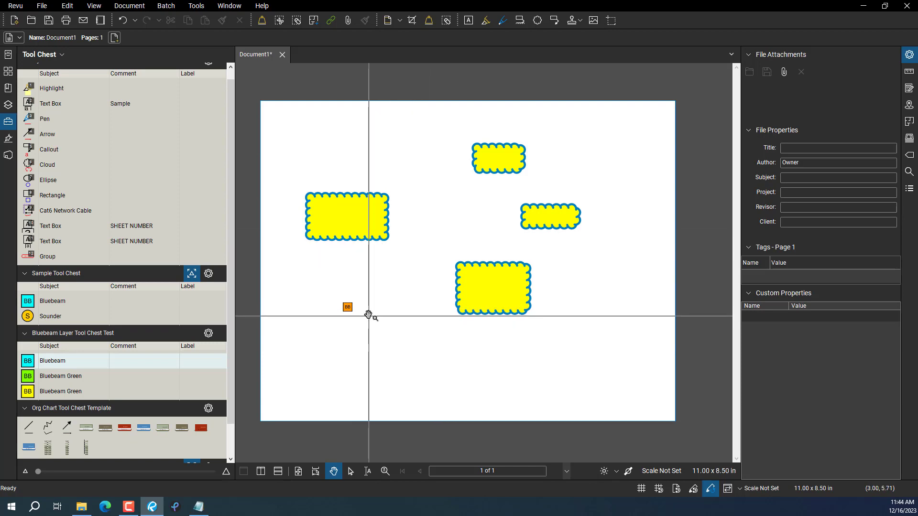
pyautogui.scroll(4, 367, 315)
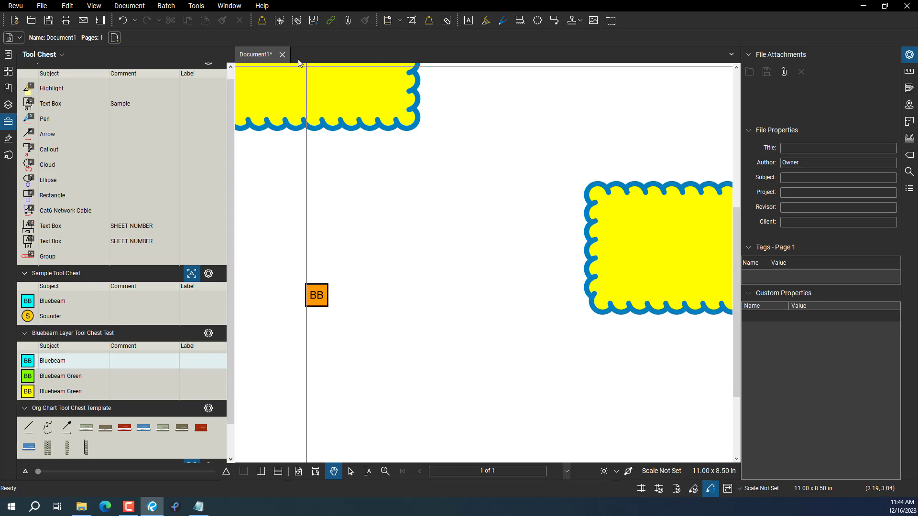
# Show the list of markup drawing tools from the Tools menu
pyautogui.click(197, 8)
pyautogui.moveTo(212, 18)
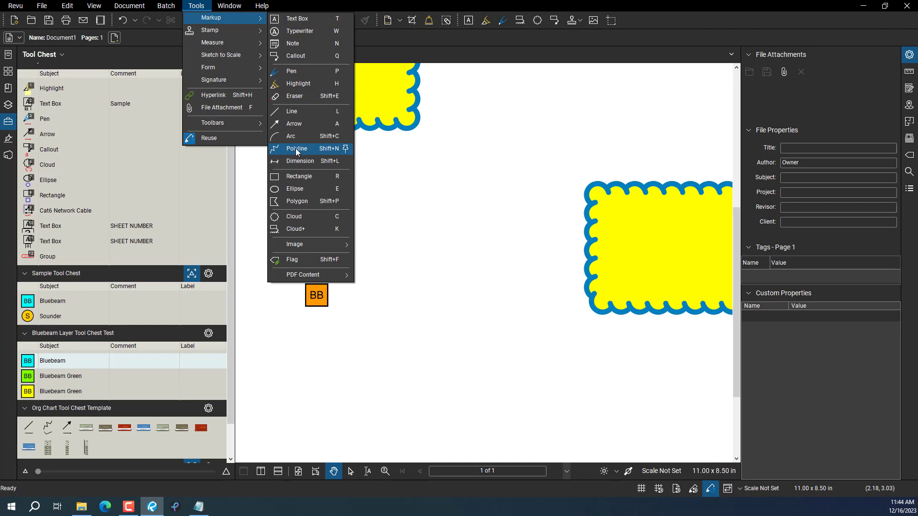
# Draw a two-segment polyline from the BB box toward the yellow cloud
pyautogui.click(294, 125)
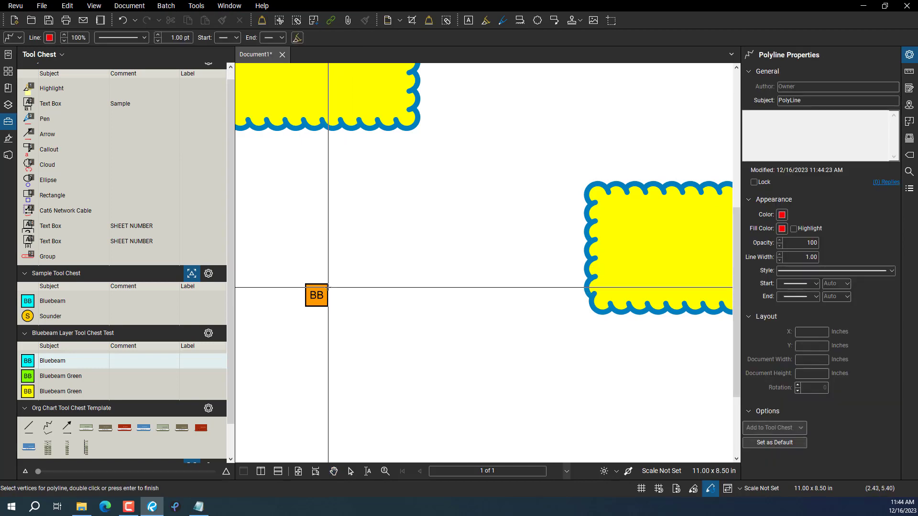
pyautogui.click(328, 288)
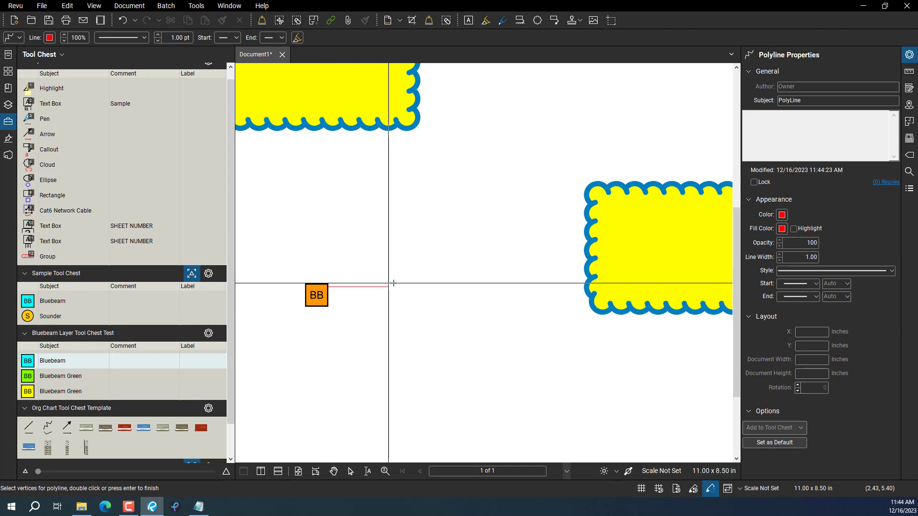
pyautogui.click(416, 287)
pyautogui.doubleClick(523, 240)
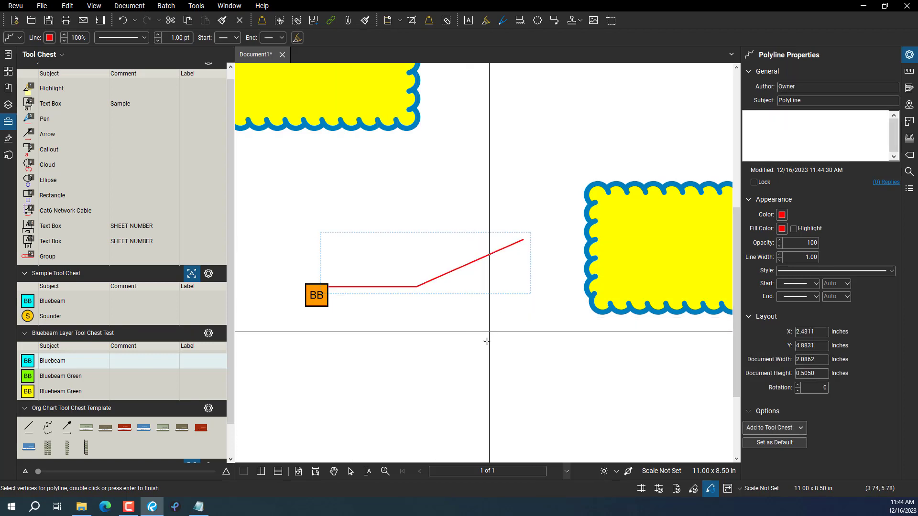
pyautogui.rightClick(464, 329)
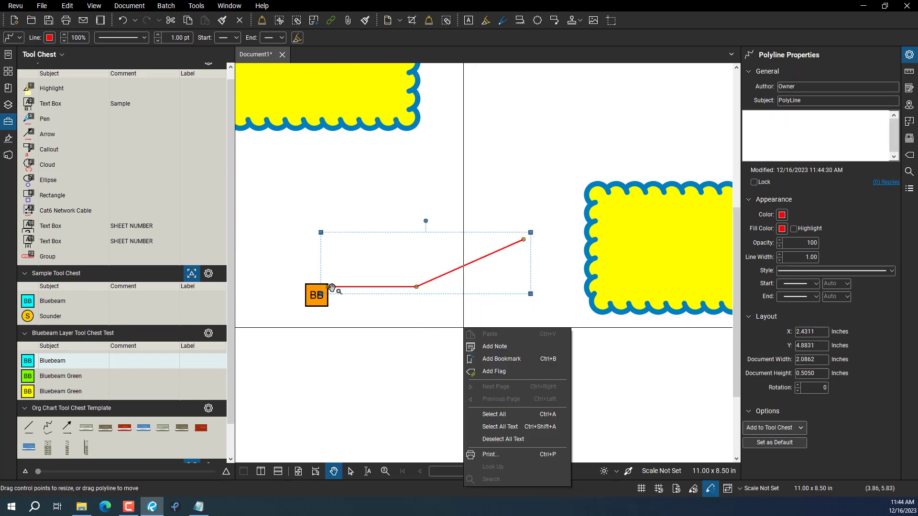
pyautogui.click(568, 322)
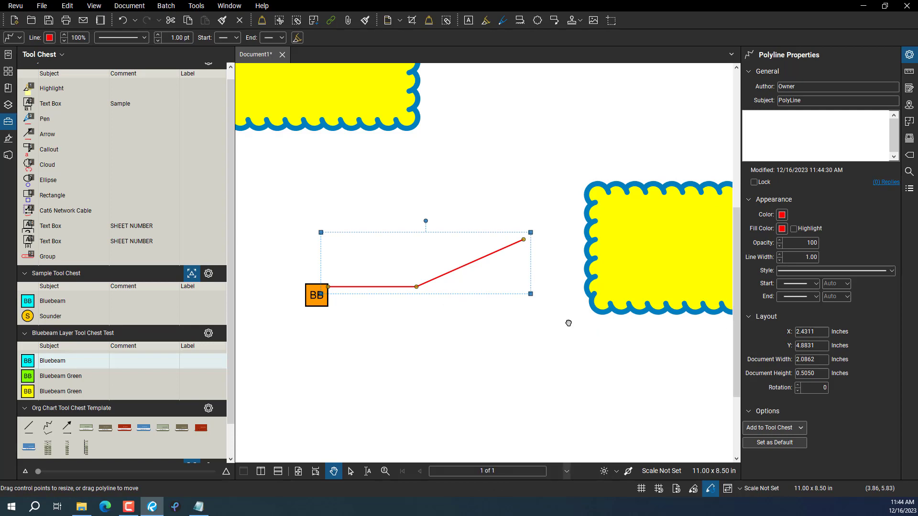
pyautogui.click(476, 266)
# Give the polyline a 50% arrowhead at its end with black line colour and black fill
pyautogui.click(815, 297)
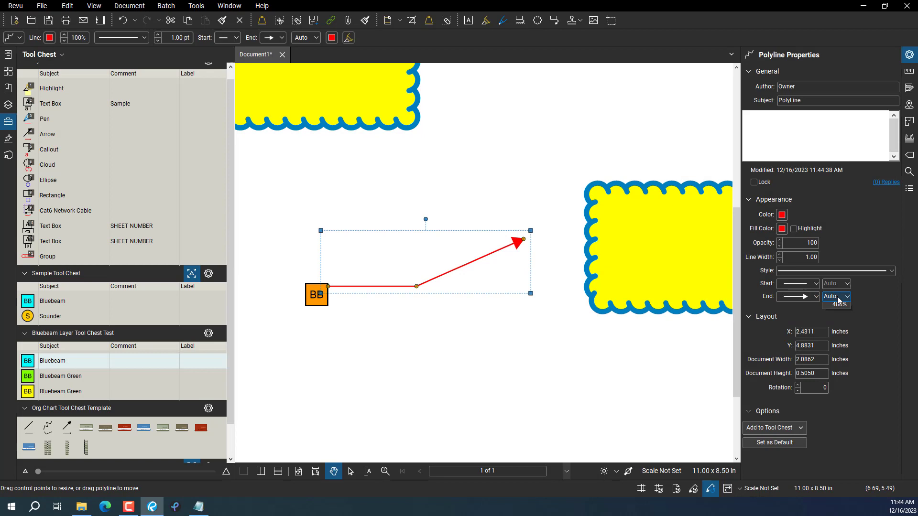
pyautogui.click(836, 296)
pyautogui.click(840, 322)
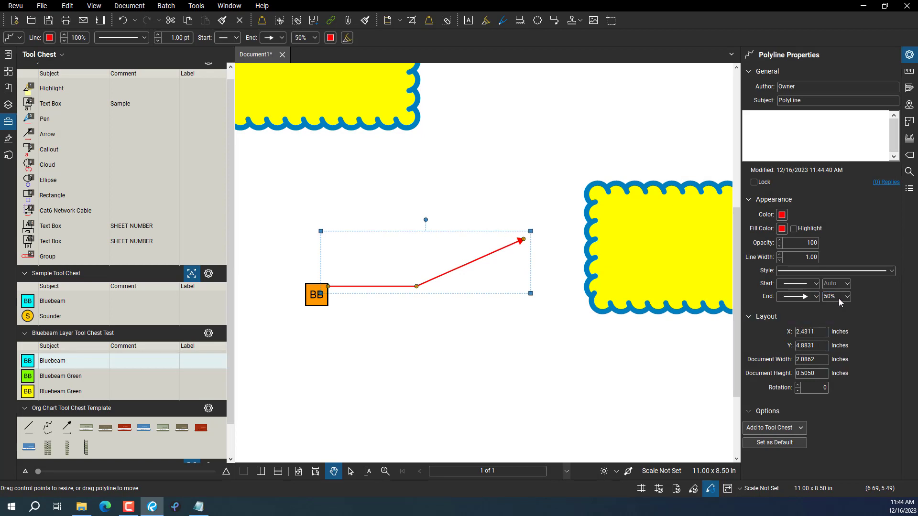
pyautogui.click(782, 218)
pyautogui.click(785, 280)
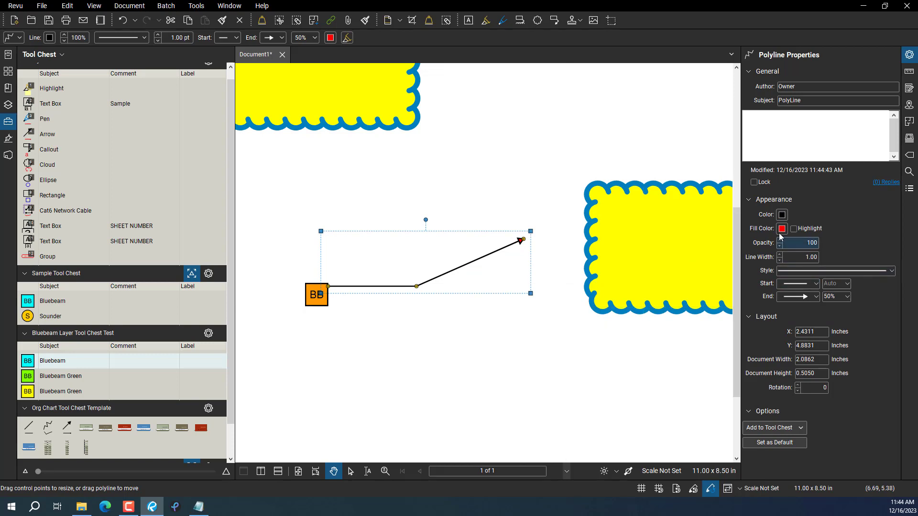
pyautogui.click(781, 230)
pyautogui.click(785, 289)
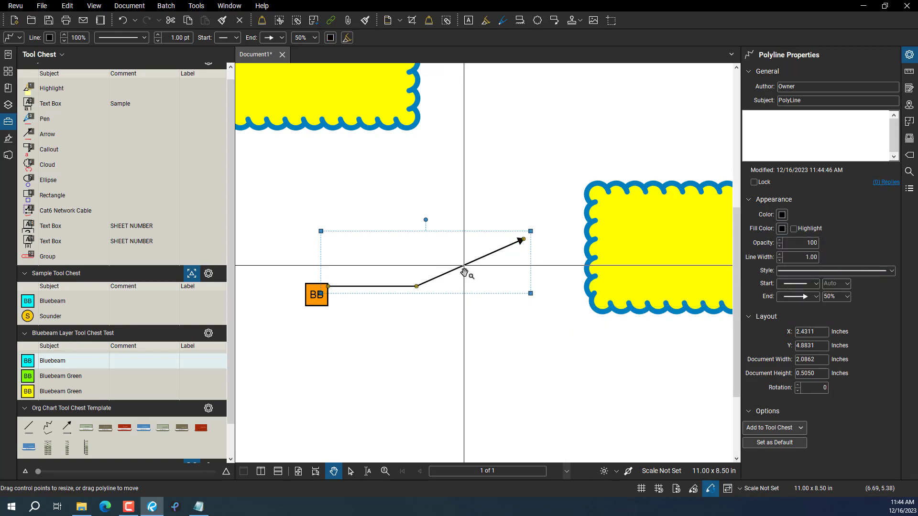
# Save the black arrow polyline into My Tools as a PolyLine tool
pyautogui.rightClick(436, 289)
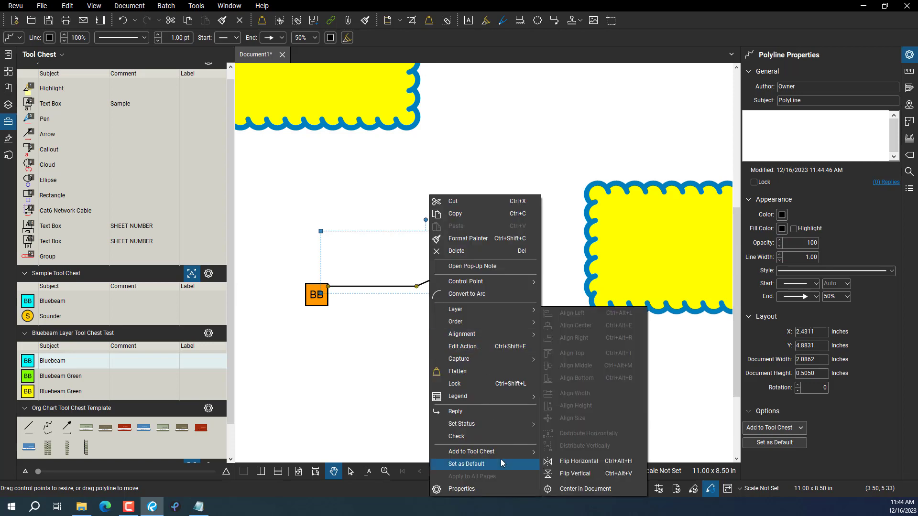
pyautogui.moveTo(471, 452)
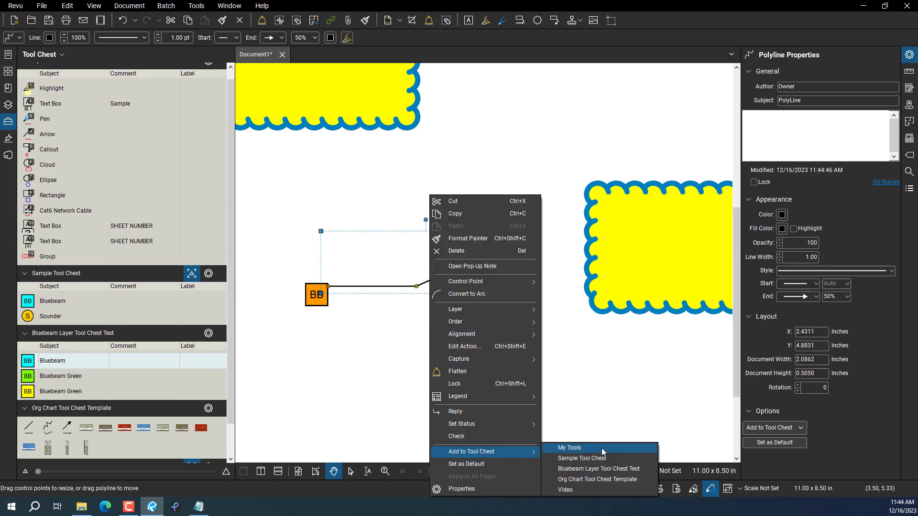
pyautogui.click(602, 453)
pyautogui.click(28, 277)
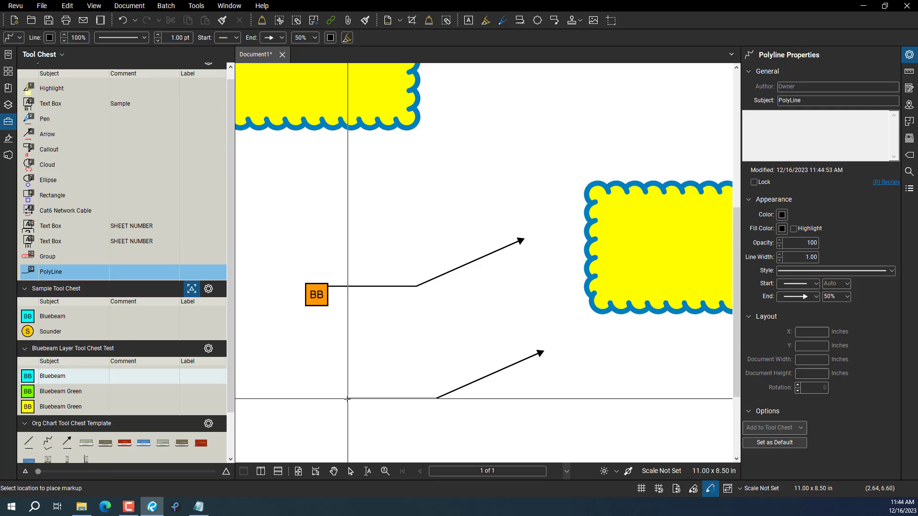
pyautogui.rightClick(358, 369)
pyautogui.click(335, 369)
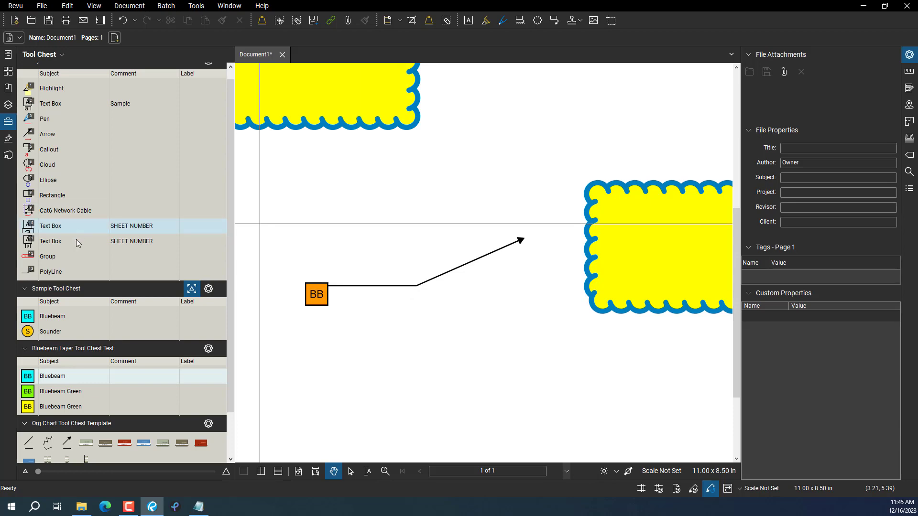
pyautogui.click(28, 275)
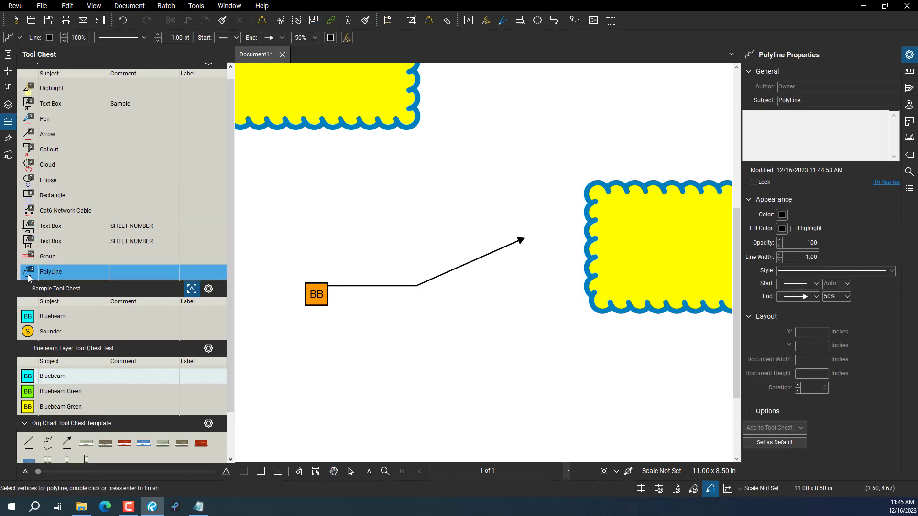
# Place cyan BB snapshot markups below the orange BB box
pyautogui.click(50, 316)
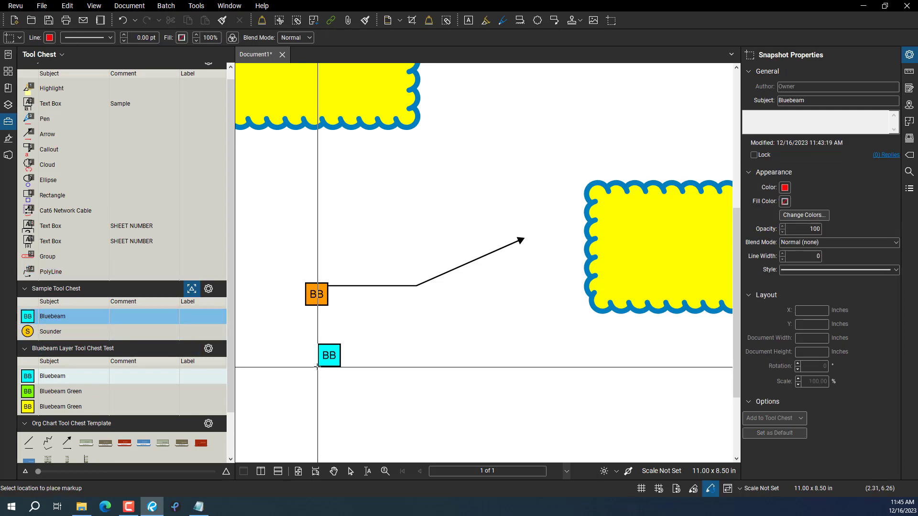
pyautogui.click(563, 296)
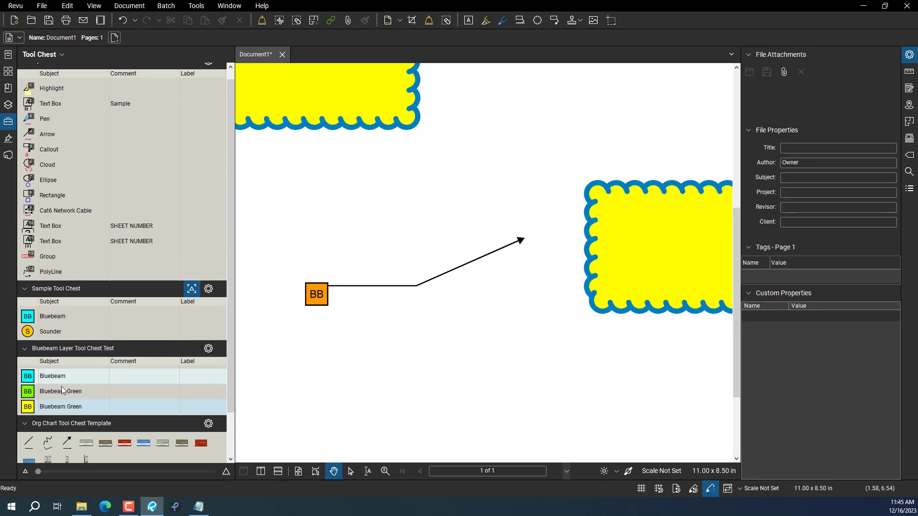
pyautogui.click(50, 376)
pyautogui.click(340, 359)
pyautogui.click(419, 398)
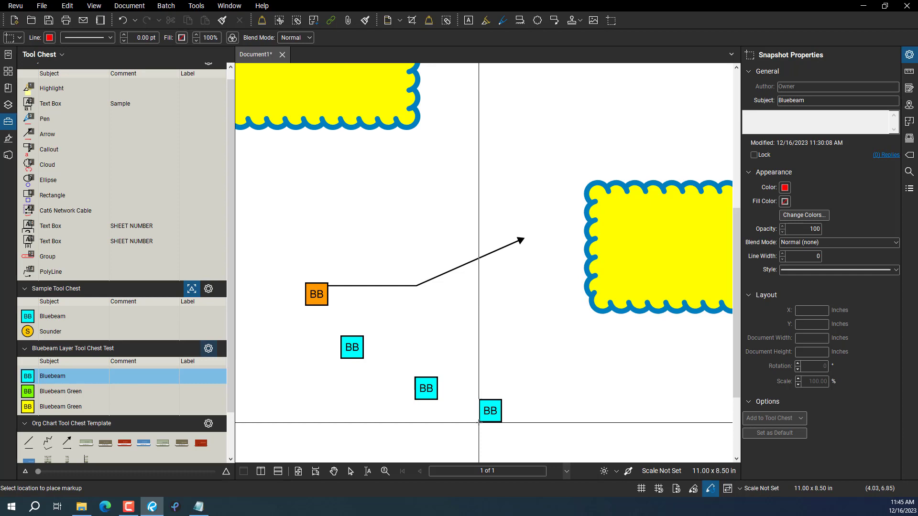
pyautogui.click(481, 424)
pyautogui.press('Escape')
# Draw a black arrow from each of the three cyan BB boxes toward the yellow cloud with the saved PolyLine tool
pyautogui.moveTo(492, 366); pyautogui.dragTo(424, 327)
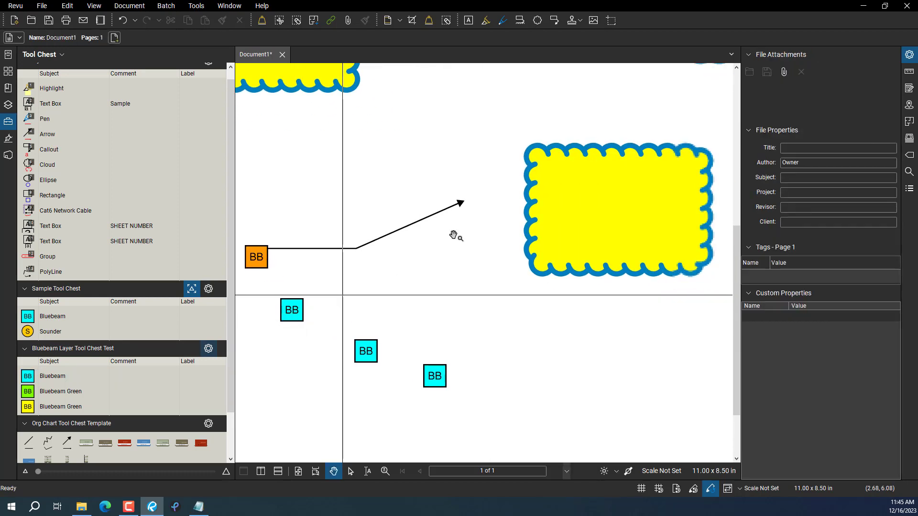
pyautogui.click(29, 276)
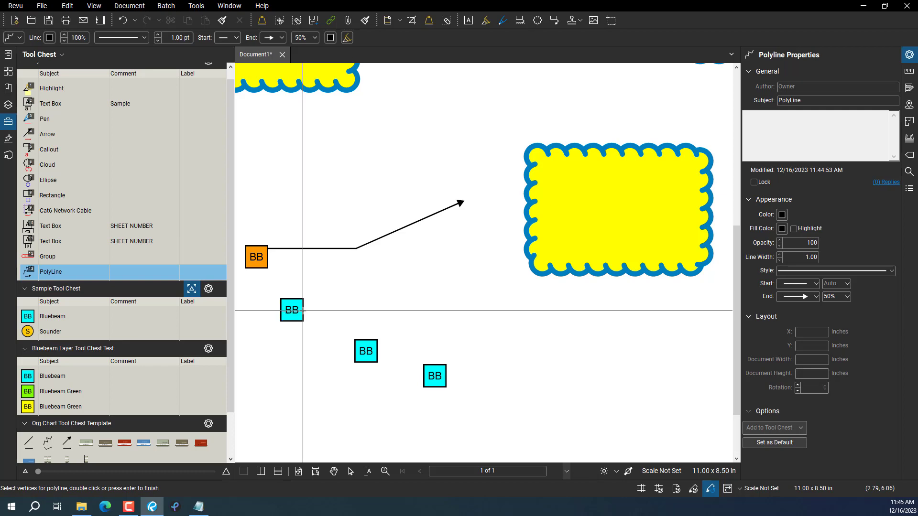
pyautogui.click(303, 309)
pyautogui.click(375, 311)
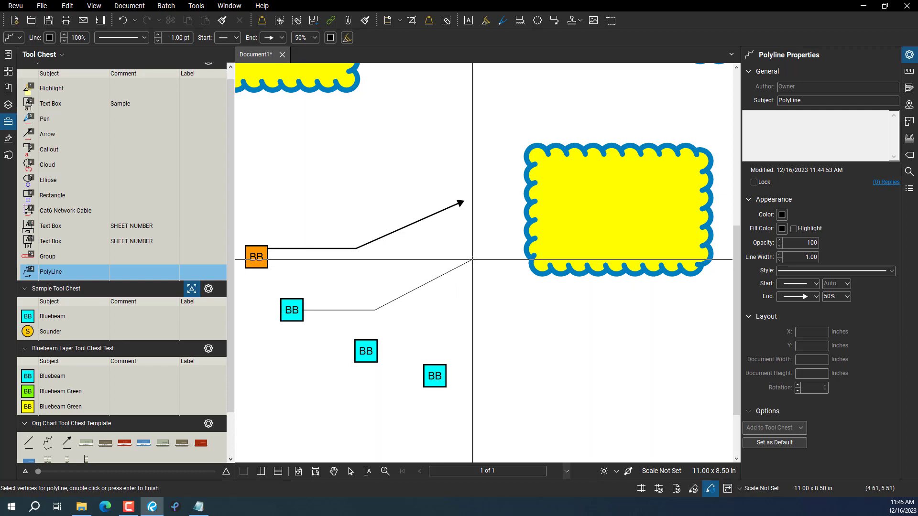
pyautogui.doubleClick(472, 260)
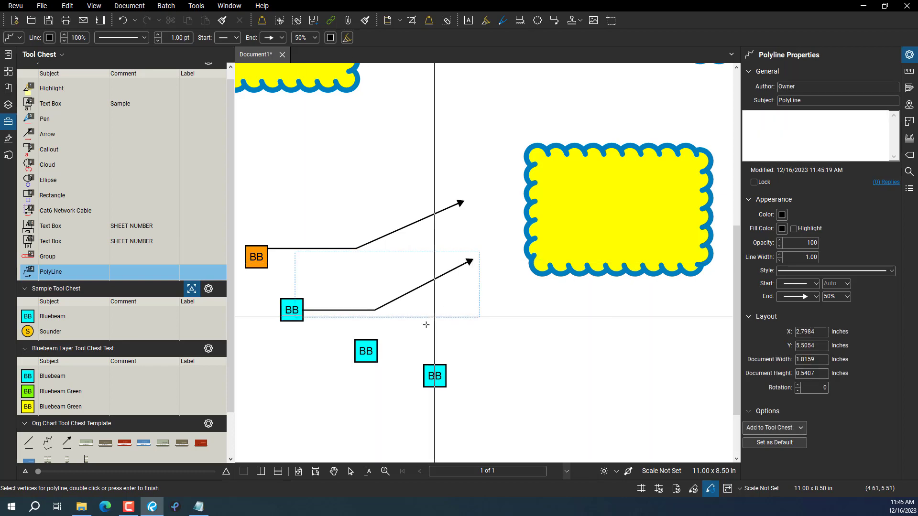
pyautogui.click(377, 351)
pyautogui.click(436, 351)
pyautogui.doubleClick(508, 271)
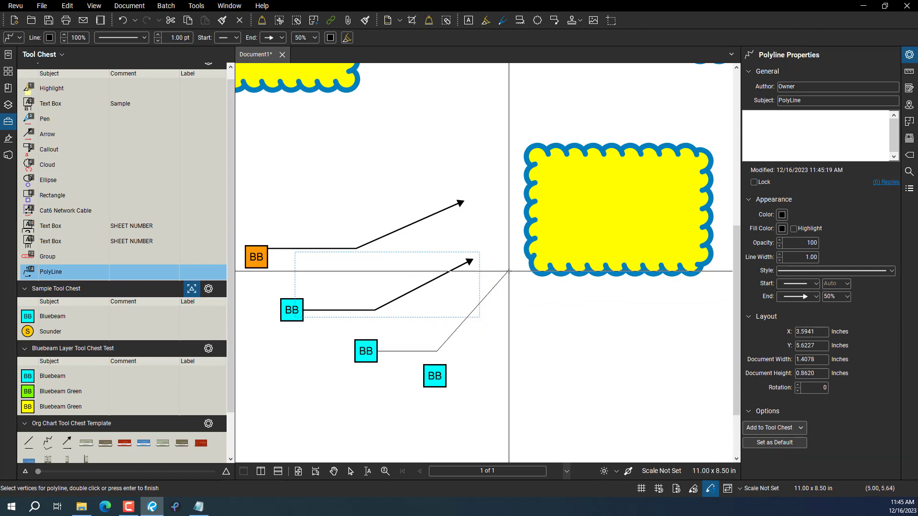
pyautogui.click(446, 378)
pyautogui.click(498, 378)
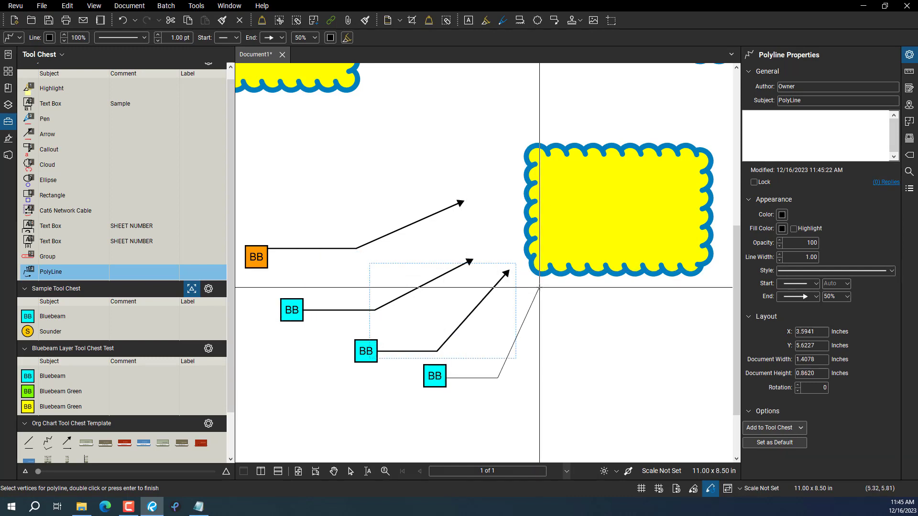
pyautogui.doubleClick(539, 287)
# Add a note below the cloud and close its pop-up
pyautogui.rightClick(562, 338)
pyautogui.click(585, 353)
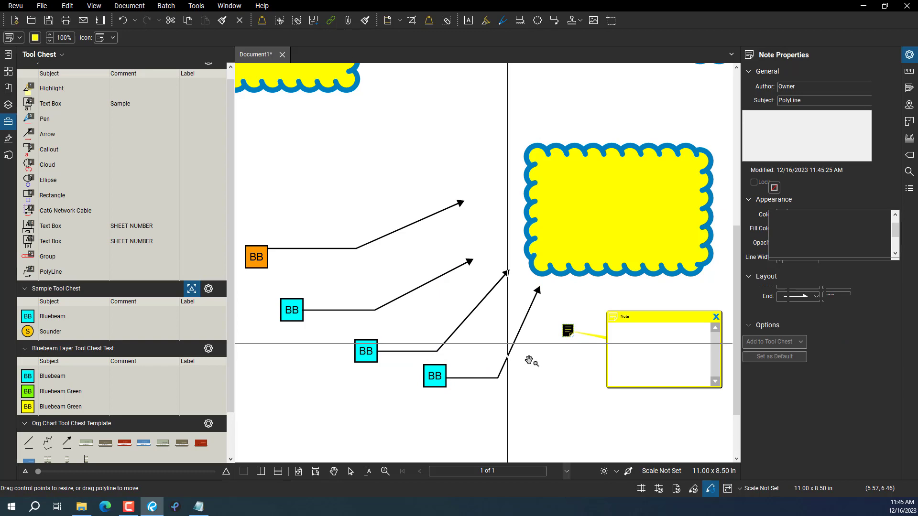
pyautogui.click(716, 316)
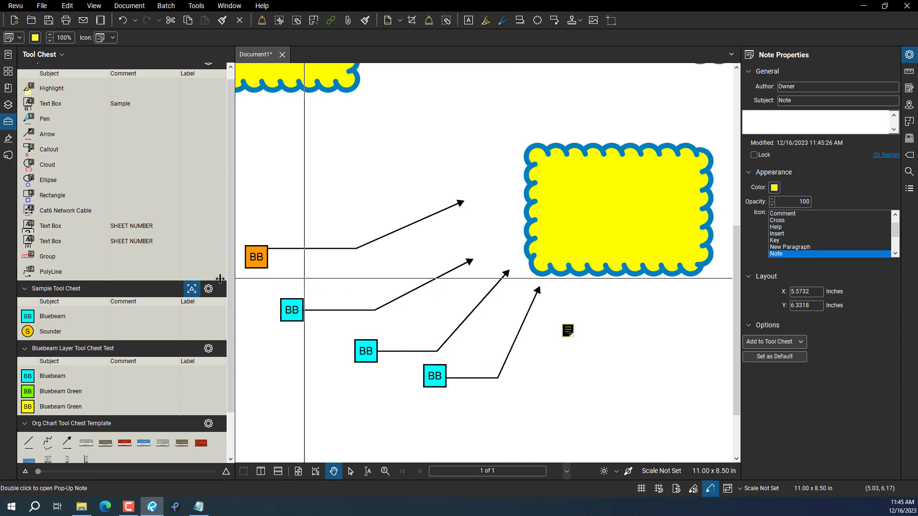
pyautogui.click(27, 275)
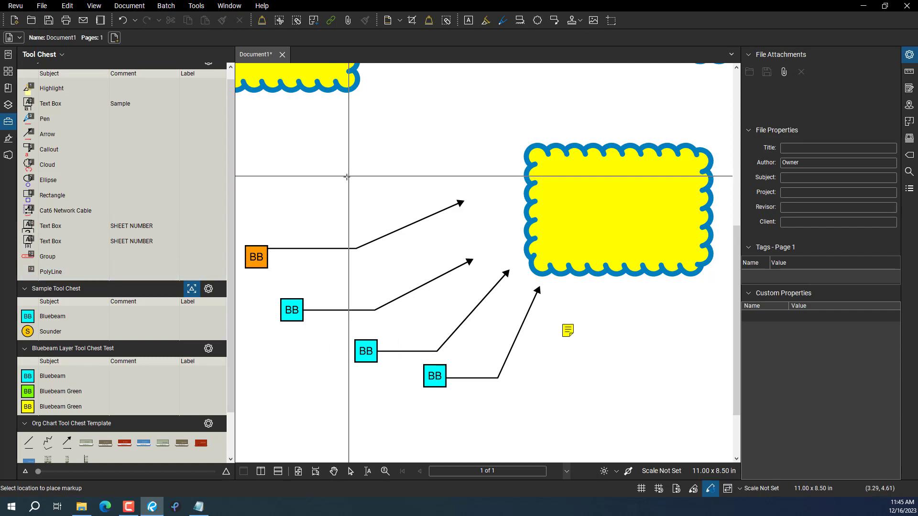
# Draw a trial bent arrow from the orange box to the cloud's edge, then delete it again
pyautogui.rightClick(69, 276)
pyautogui.rightClick(381, 233)
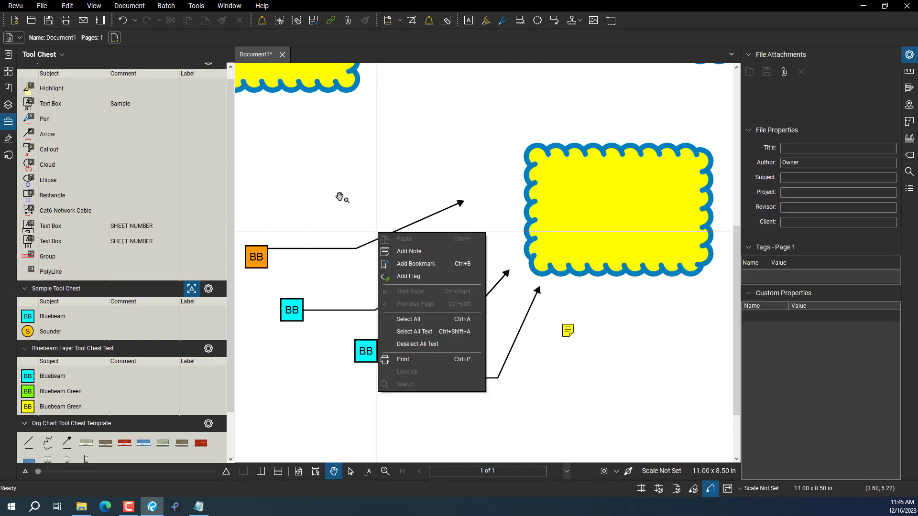
pyautogui.press('Escape')
pyautogui.click(165, 271)
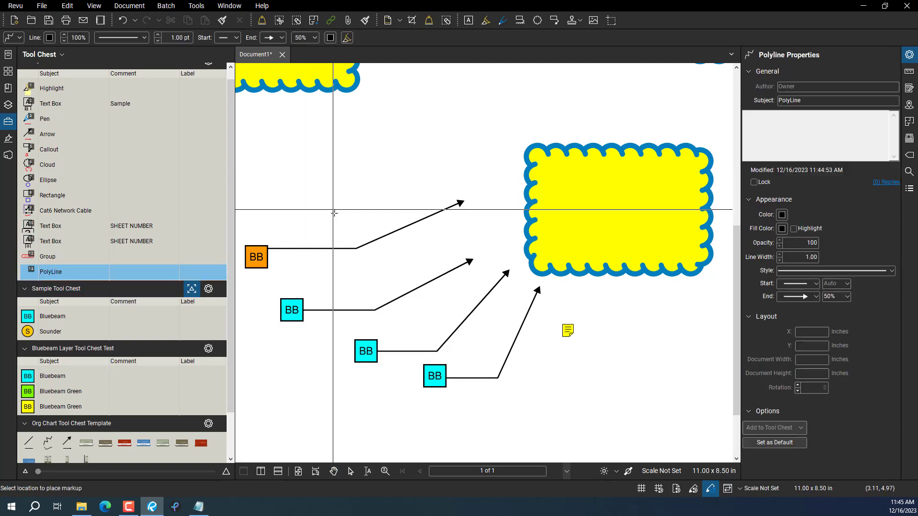
pyautogui.click(333, 209)
pyautogui.click(427, 209)
pyautogui.doubleClick(528, 163)
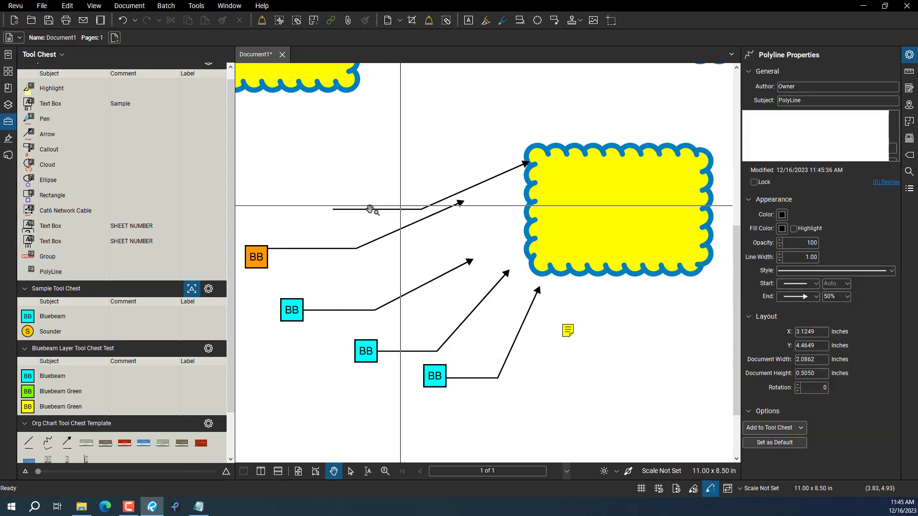
pyautogui.click(369, 209)
pyautogui.press('Delete')
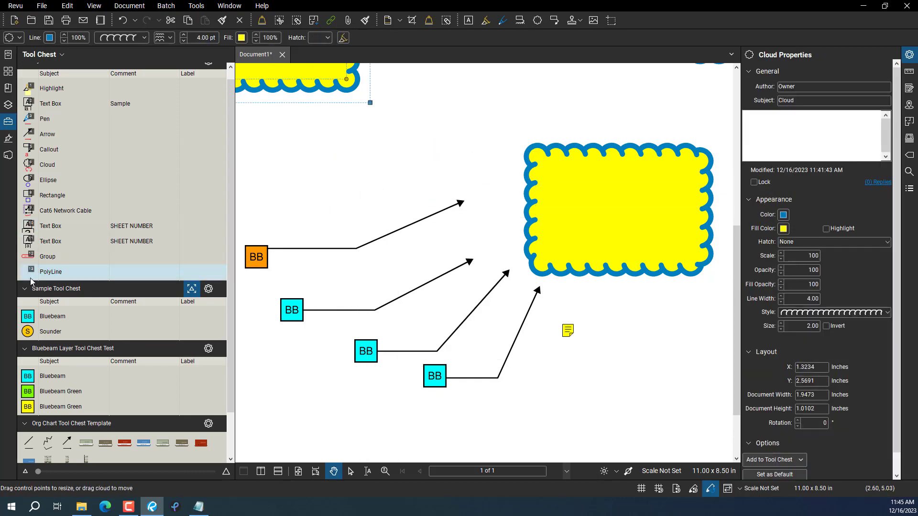
pyautogui.click(31, 275)
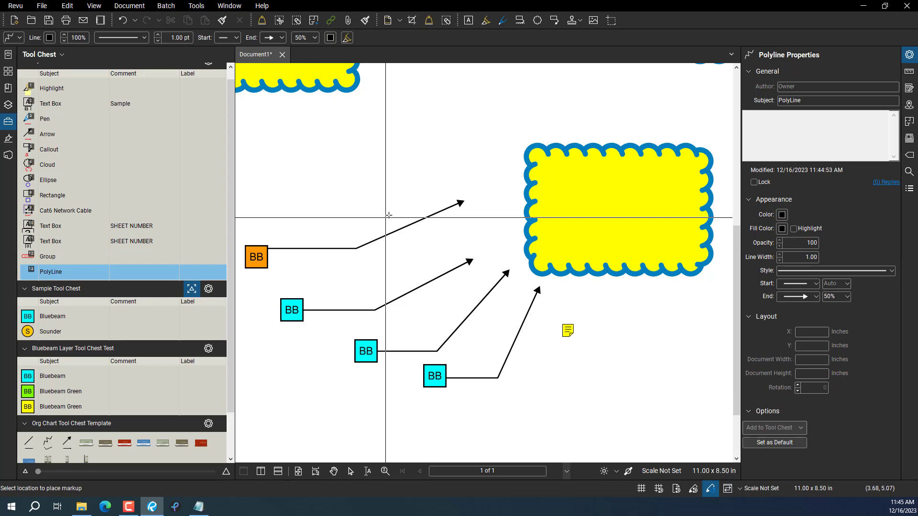
pyautogui.press('Escape')
# Save the orange box's black arrow as a PolyLine tool in the Sample Tool Chest
pyautogui.rightClick(350, 252)
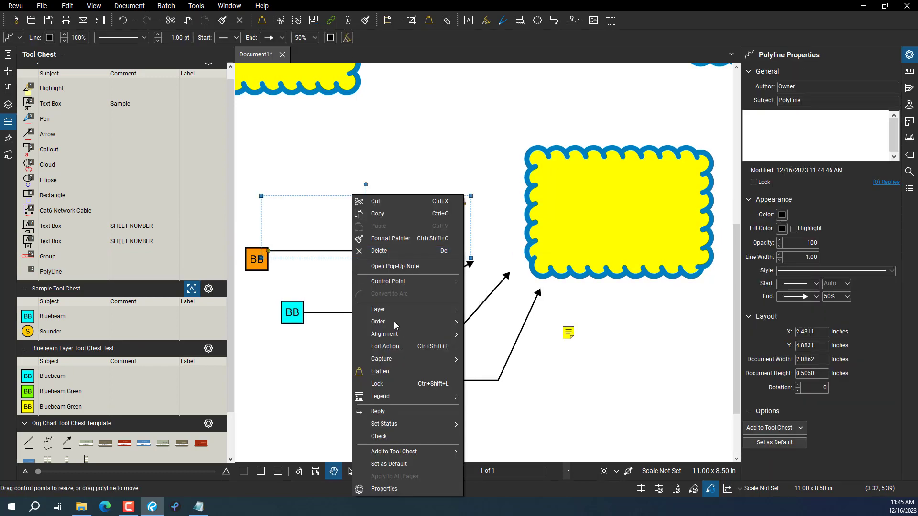
pyautogui.moveTo(394, 453)
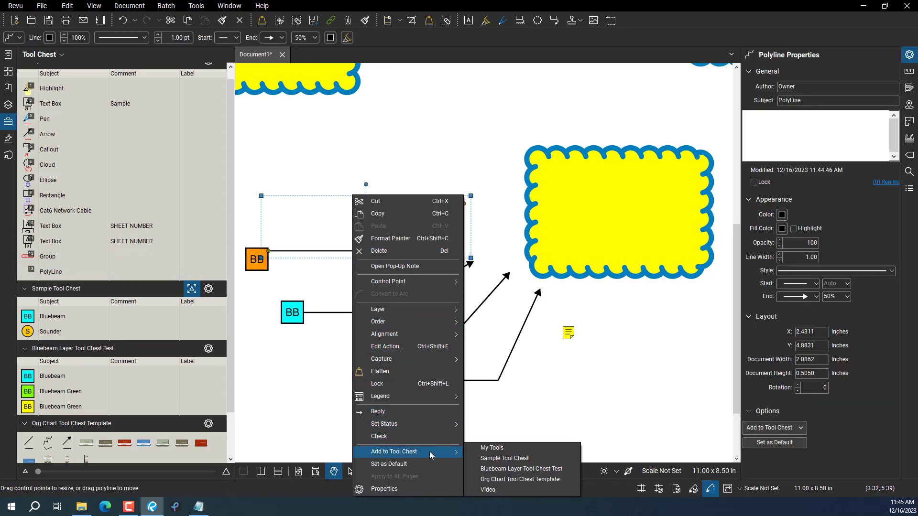
pyautogui.click(505, 460)
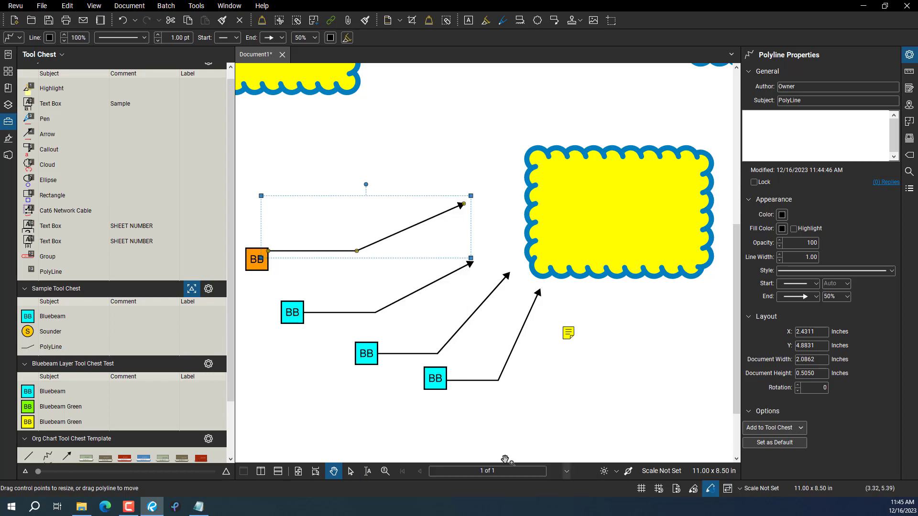
# Draw a zigzag black arrow above the existing arrows with the saved PolyLine tool
pyautogui.click(26, 351)
pyautogui.click(270, 182)
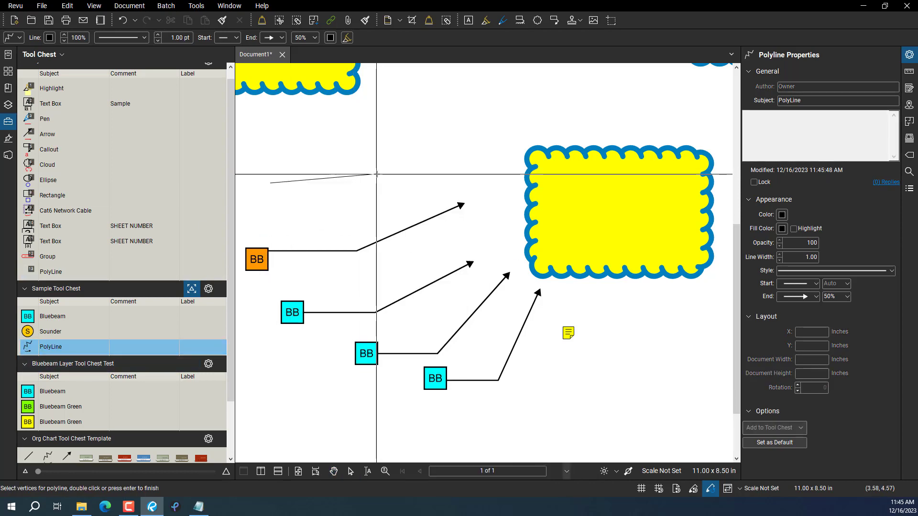
pyautogui.click(376, 173)
pyautogui.click(412, 133)
pyautogui.doubleClick(441, 168)
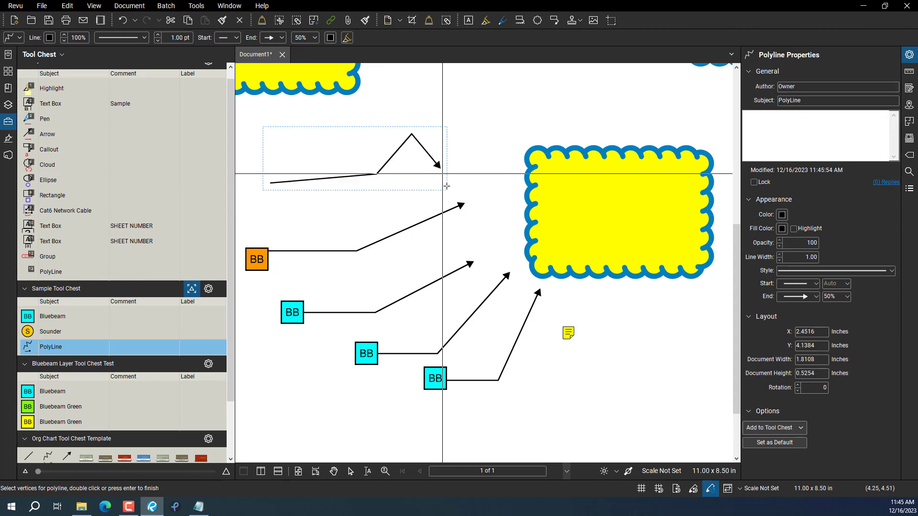
pyautogui.rightClick(401, 205)
pyautogui.press('Escape')
pyautogui.press('Escape')
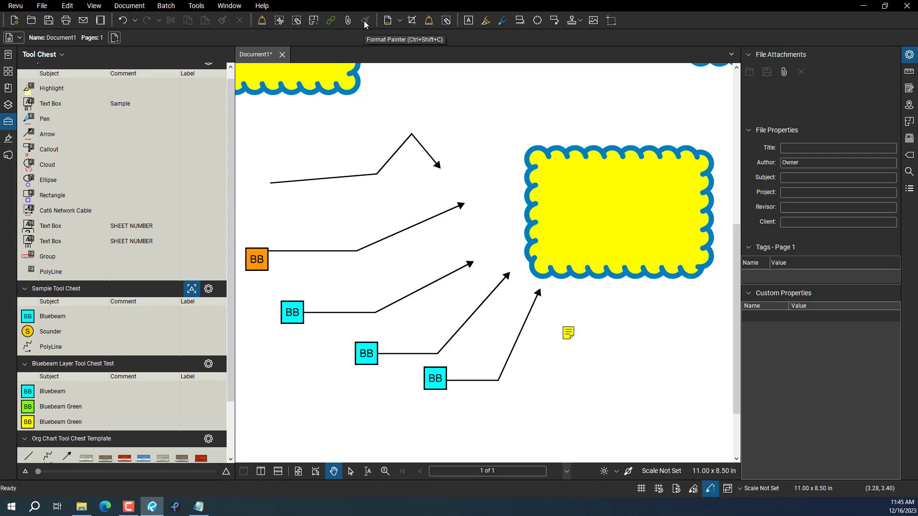
# Review the cyan BB tool's Change Colors dialog and cancel without changes
pyautogui.rightClick(29, 317)
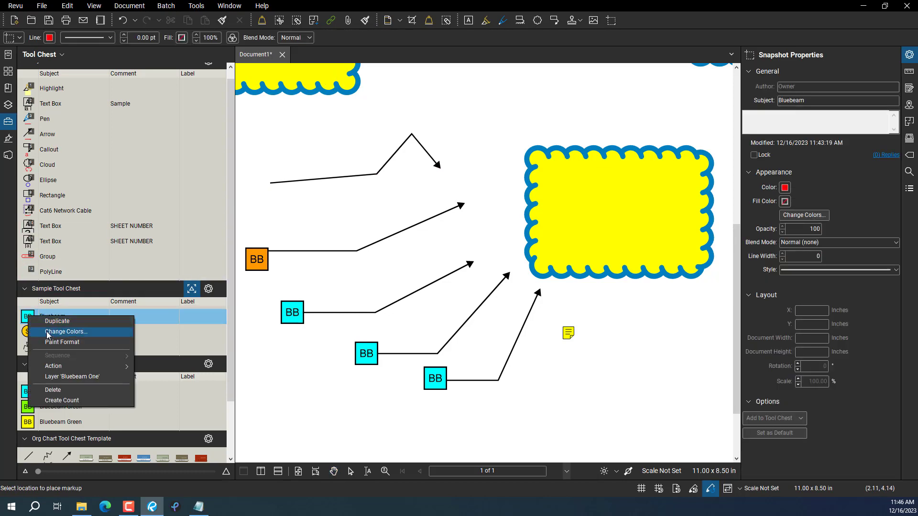
pyautogui.click(47, 332)
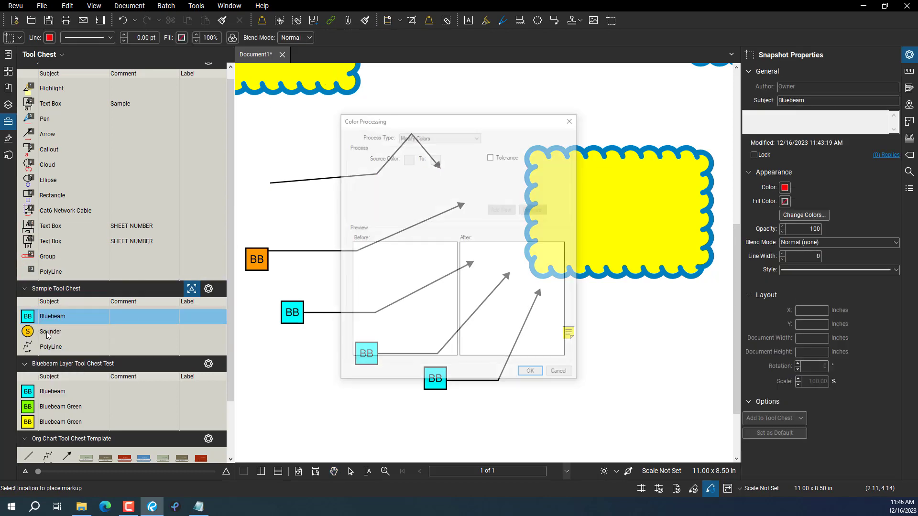
pyautogui.click(572, 118)
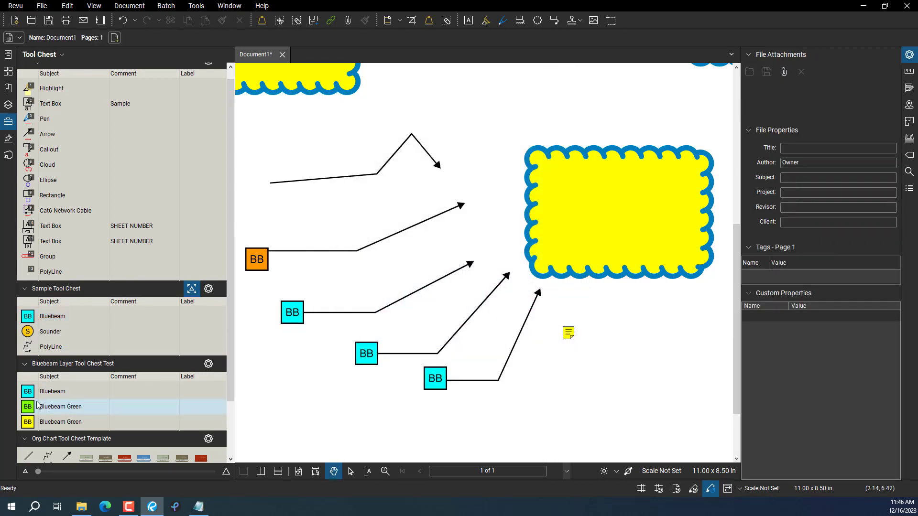
# Copy the Bluebeam snapshot into the Sample Tool Chest, check Document Properties, and shift the view
pyautogui.click(53, 392)
pyautogui.moveTo(45, 369); pyautogui.dragTo(43, 331)
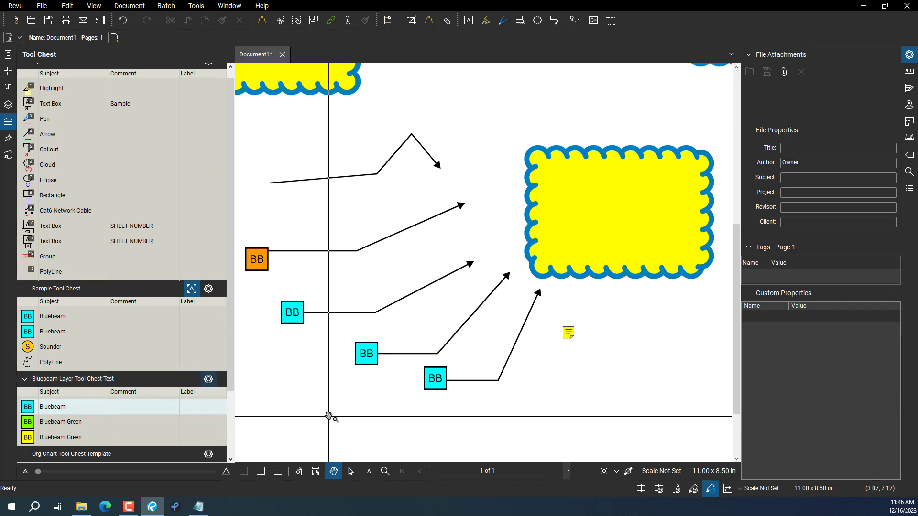
pyautogui.hotkey('ctrl', 'd')
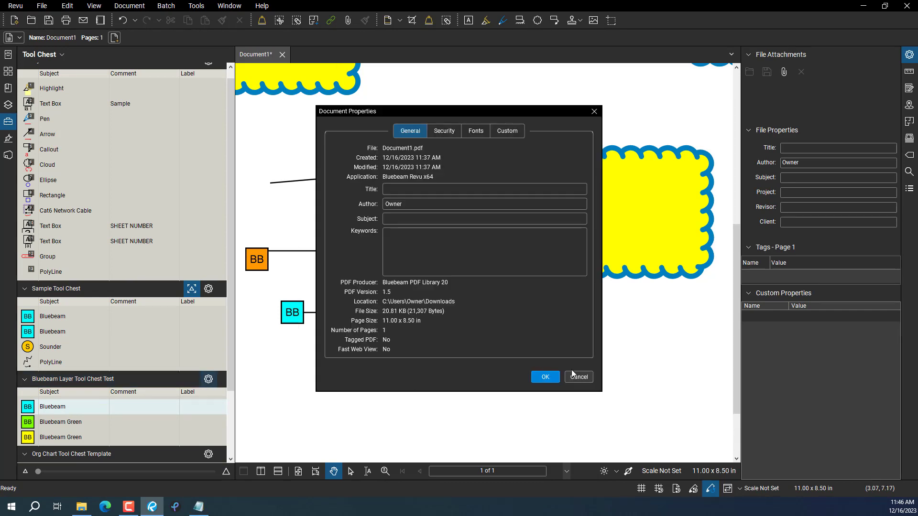
pyautogui.click(580, 377)
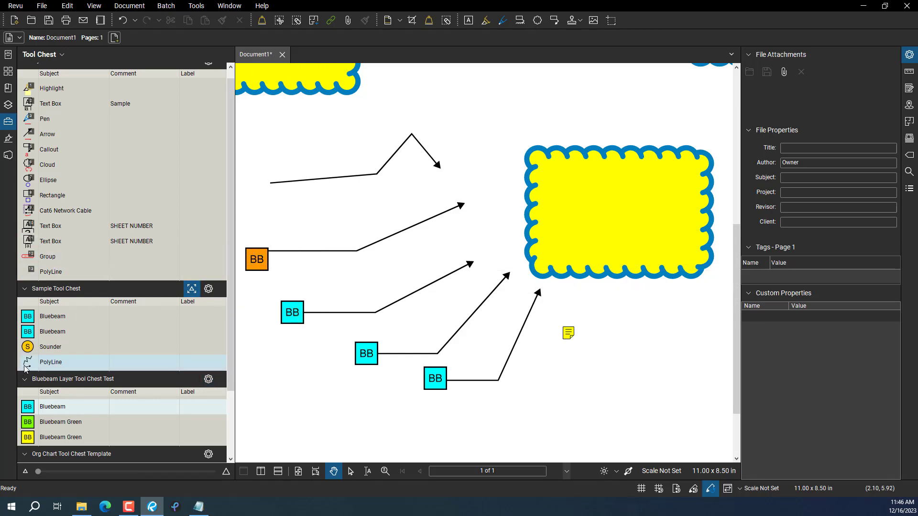
pyautogui.scroll(-2, 305, 369)
pyautogui.moveTo(294, 369)
pyautogui.mouseDown()
pyautogui.moveTo(341, 359)
pyautogui.moveTo(321, 367)
pyautogui.mouseUp()
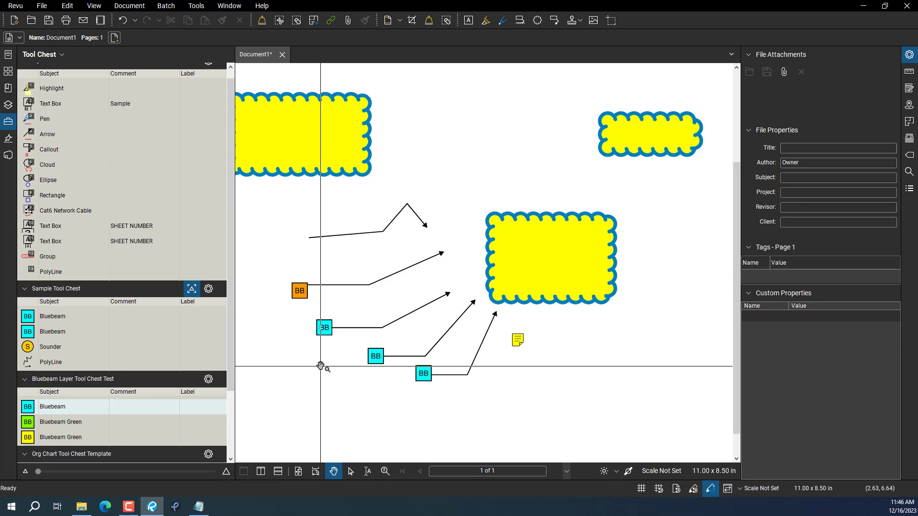